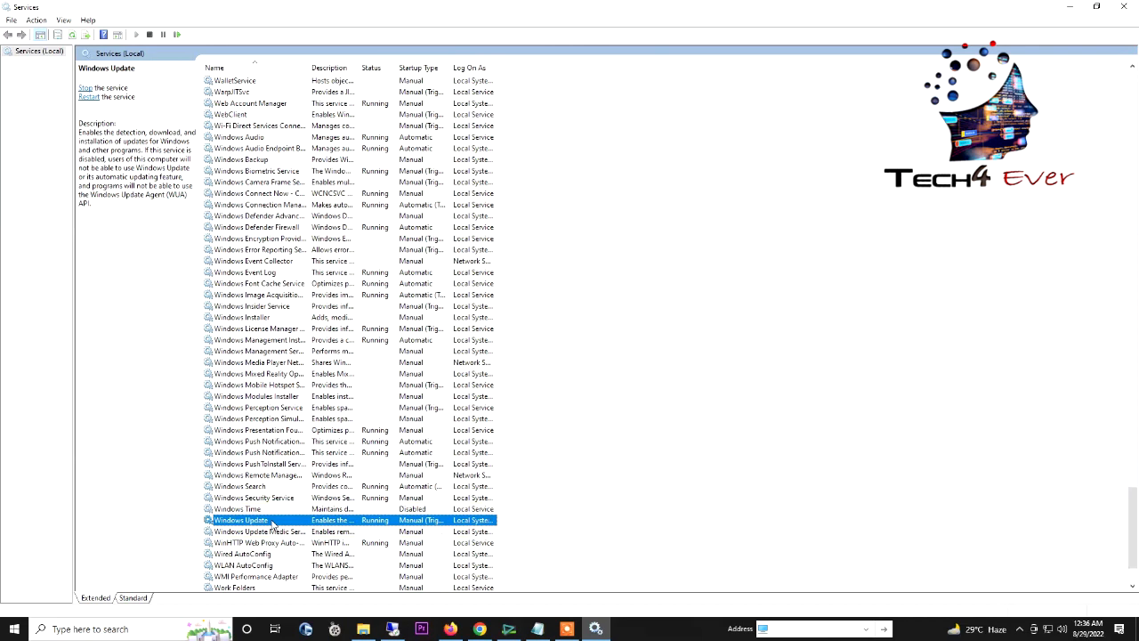
# Step: Stop the Windows Update service and set its startup type to Disabled
pyautogui.rightClick(272, 524)
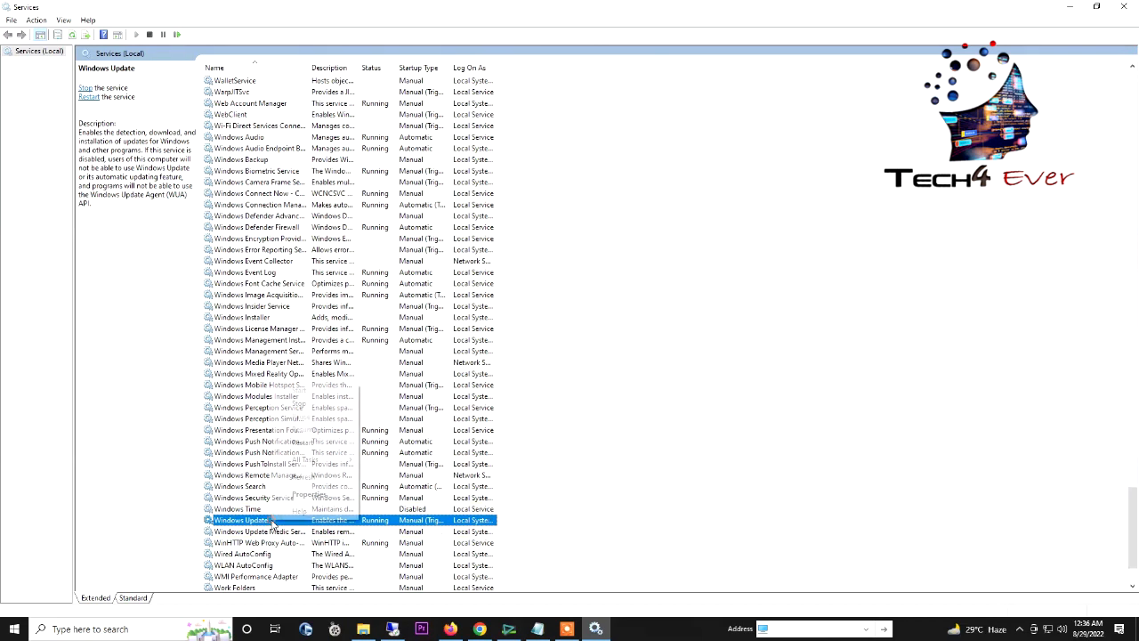
pyautogui.click(310, 495)
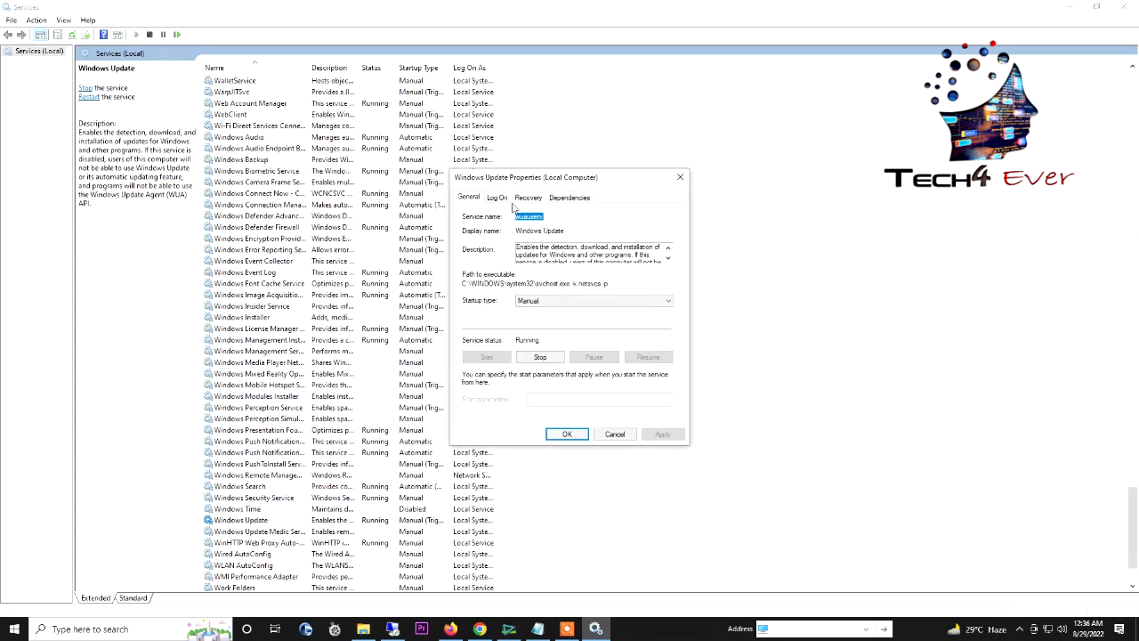
pyautogui.click(539, 357)
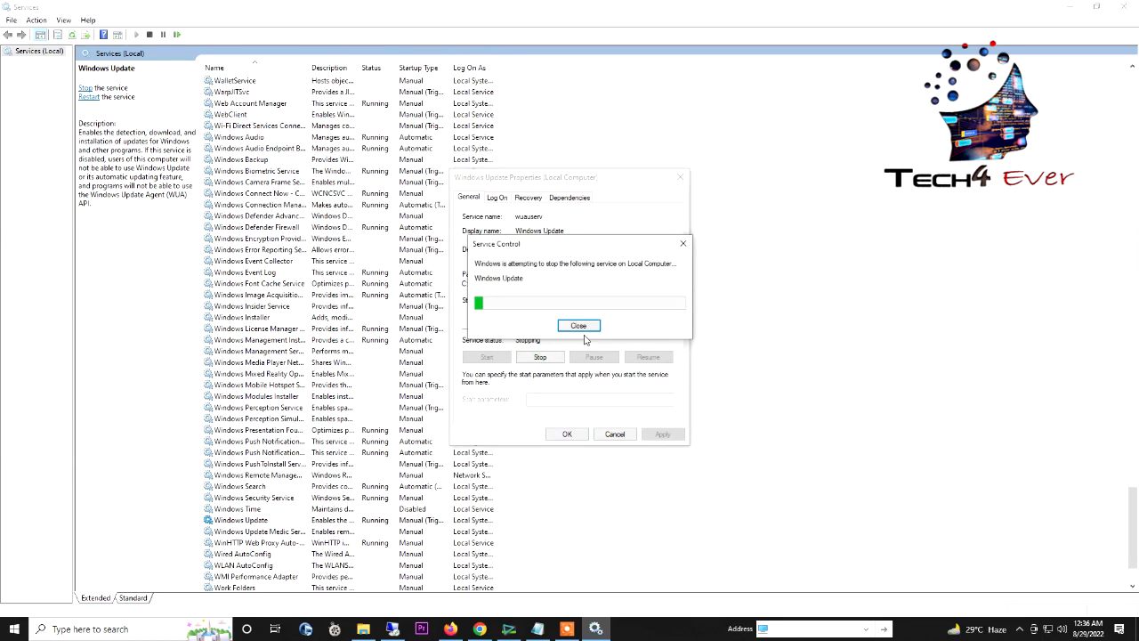
pyautogui.click(579, 302)
pyautogui.click(539, 335)
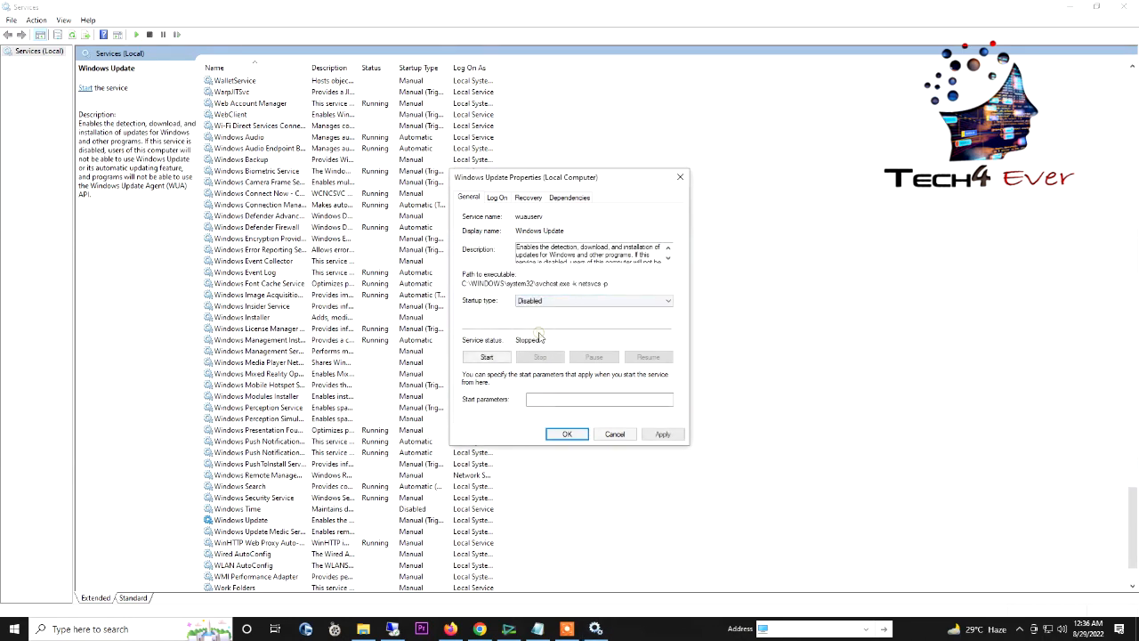
pyautogui.click(660, 435)
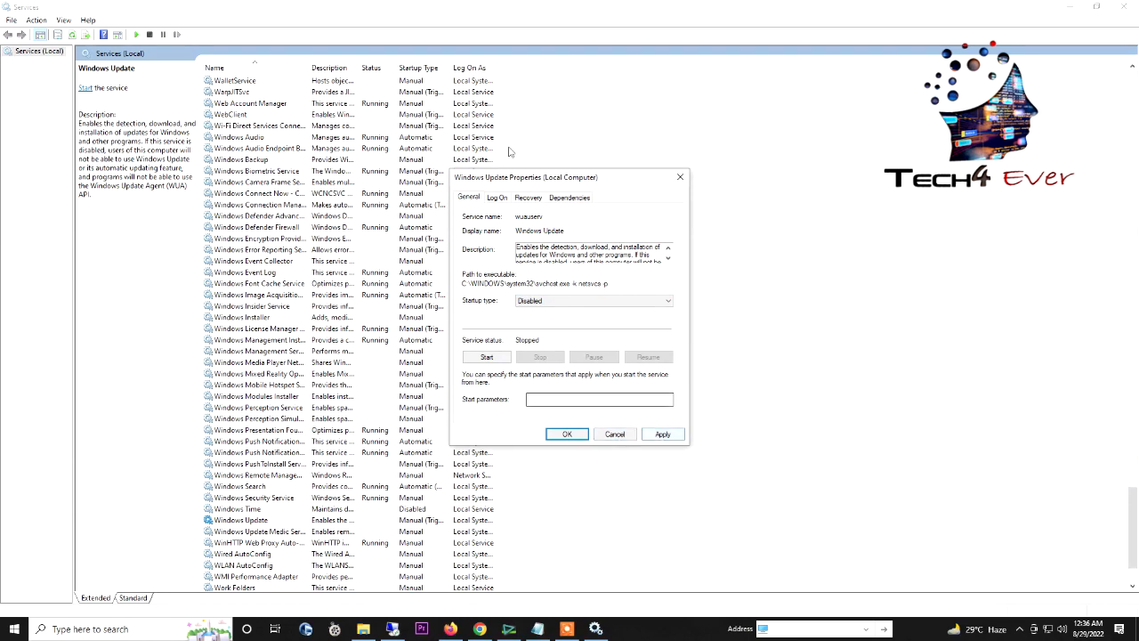
# Step: In the Windows Update recovery settings, set the fail count reset to 0 days and the service restart to 0 minutes
pyautogui.click(528, 197)
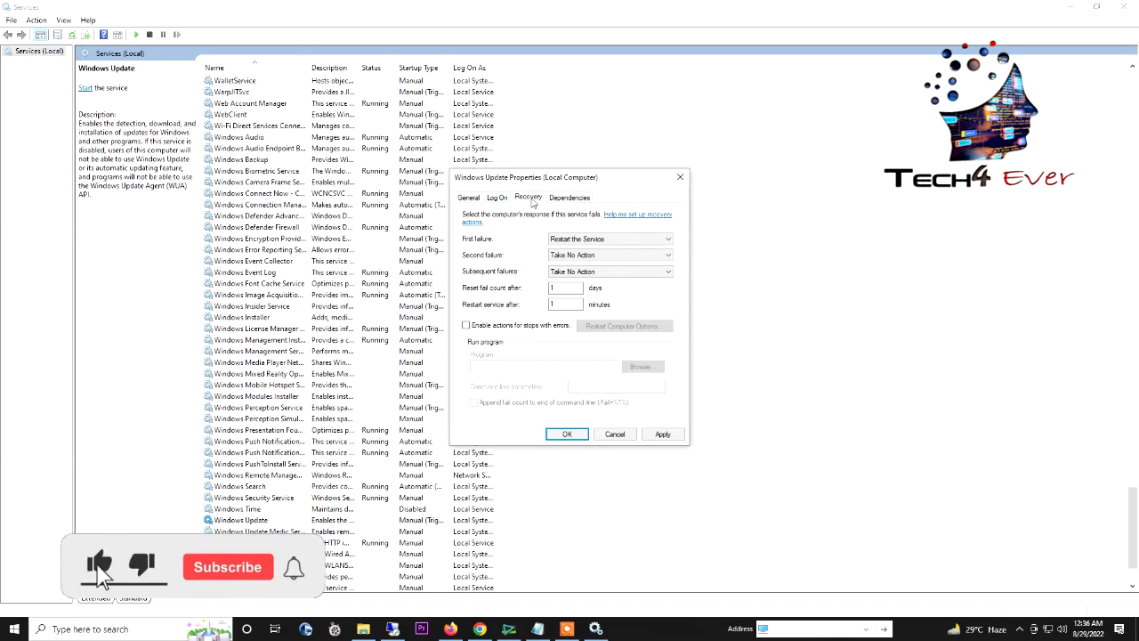
pyautogui.moveTo(567, 287); pyautogui.dragTo(534, 287)
pyautogui.write('0')
pyautogui.press('Tab')
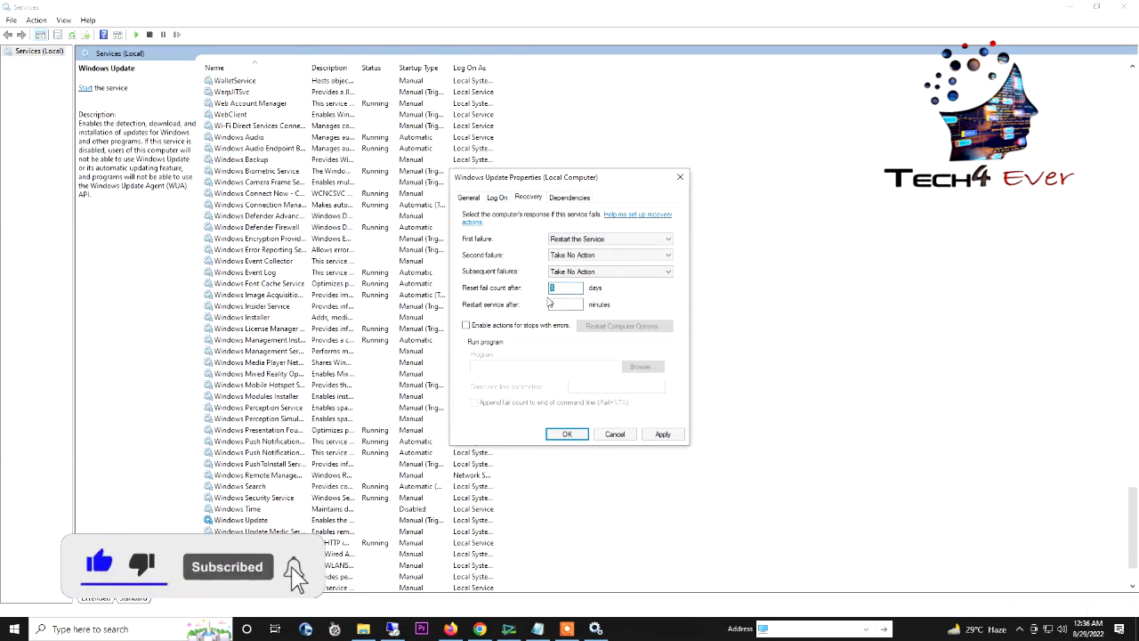
pyautogui.write('0')
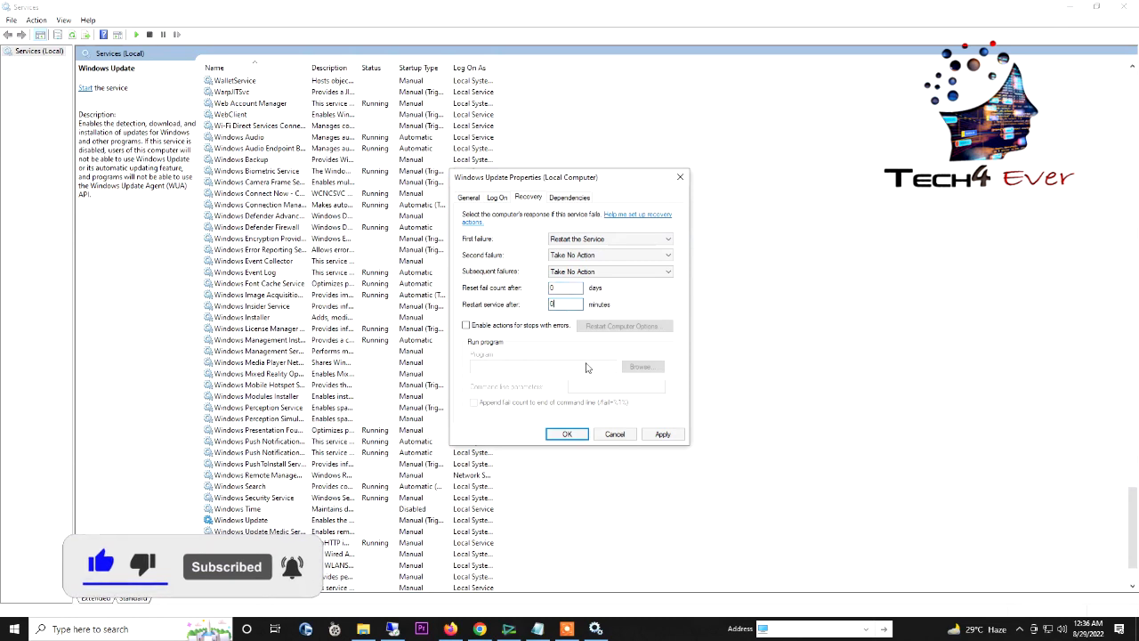
pyautogui.click(660, 437)
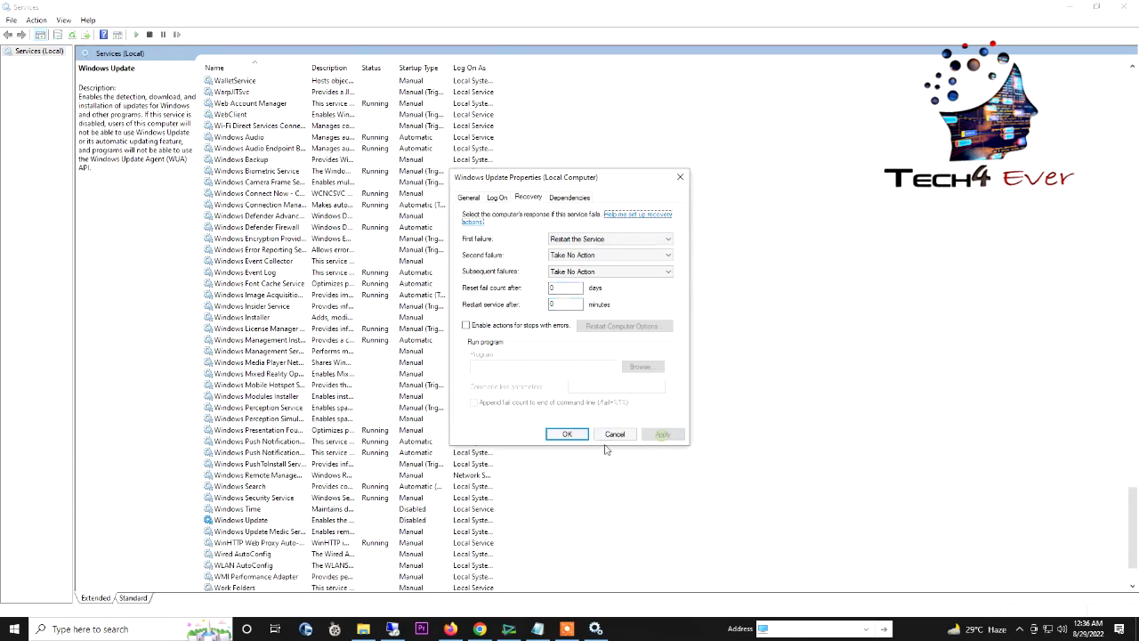
pyautogui.click(567, 434)
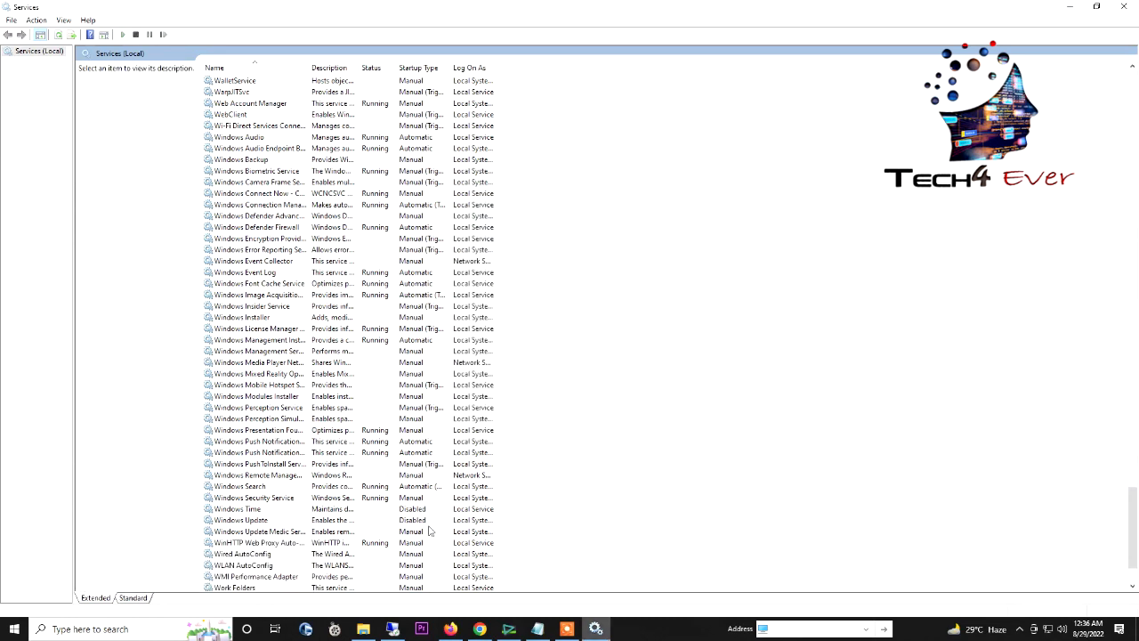
pyautogui.click(267, 520)
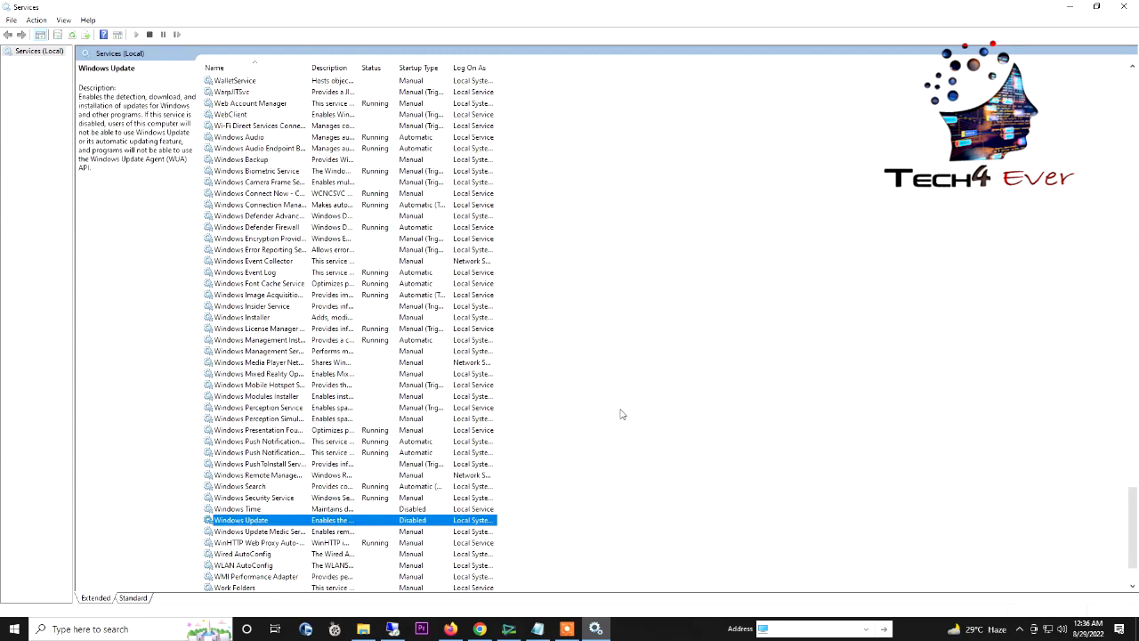
# Step: Stop the Background Intelligent Transfer Service and set its startup type to Disabled
pyautogui.press('b')
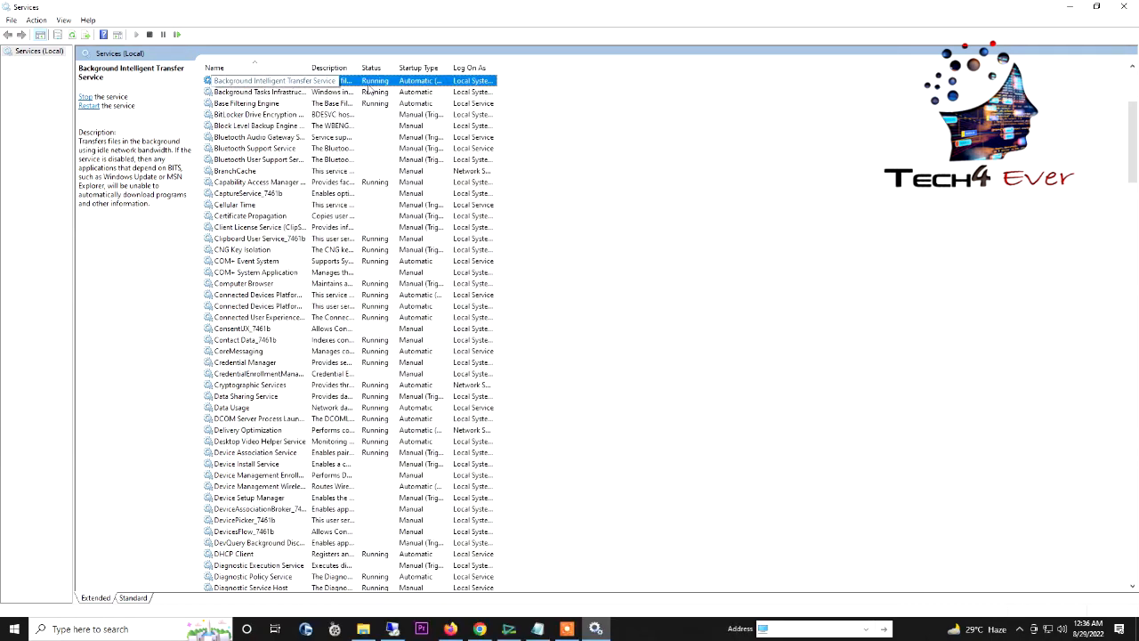
pyautogui.rightClick(269, 81)
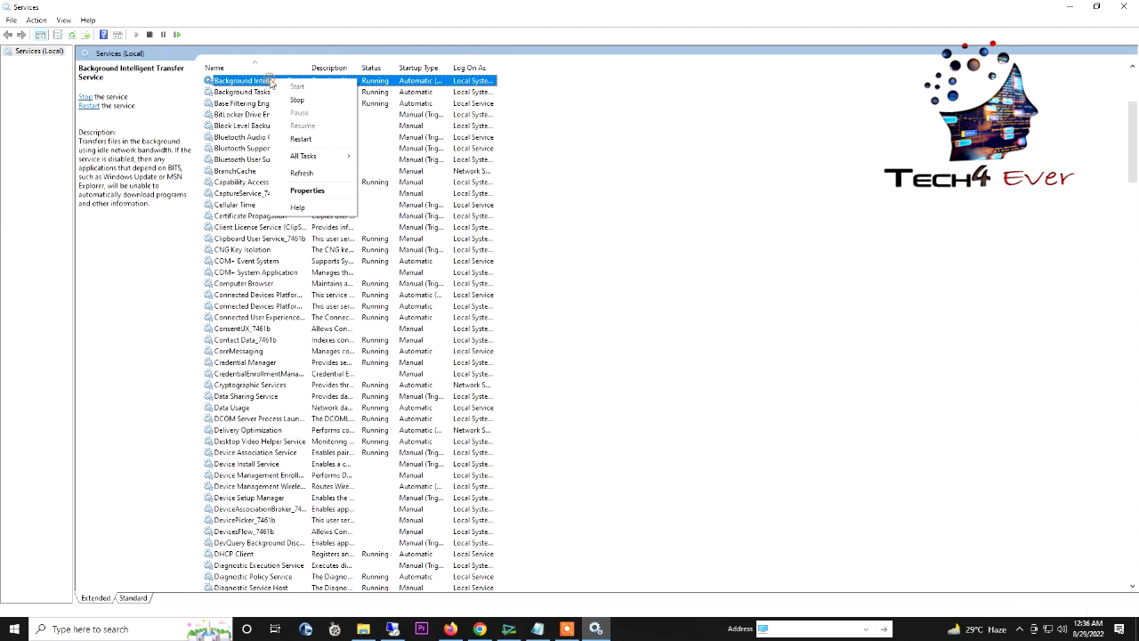
pyautogui.click(309, 191)
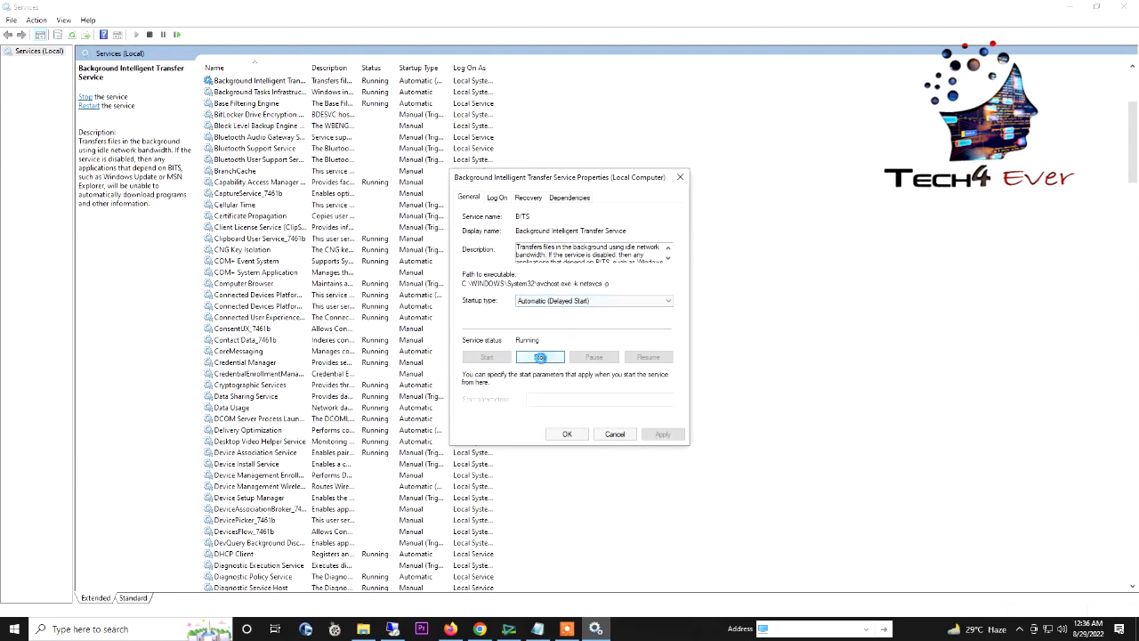
pyautogui.click(540, 357)
pyautogui.click(570, 301)
pyautogui.click(540, 337)
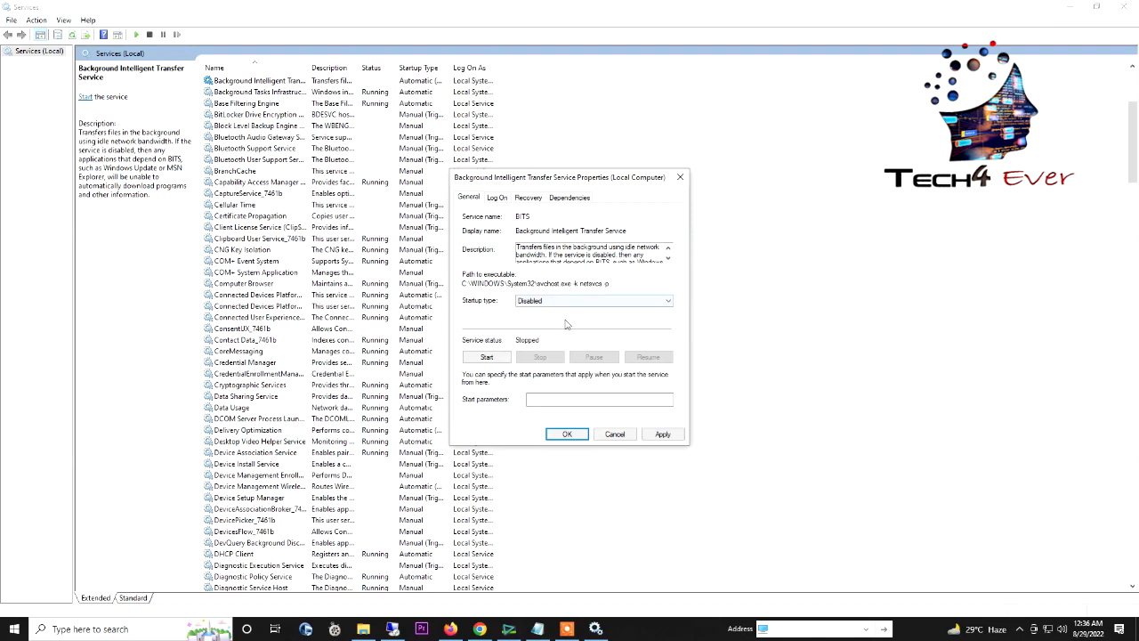
pyautogui.click(663, 434)
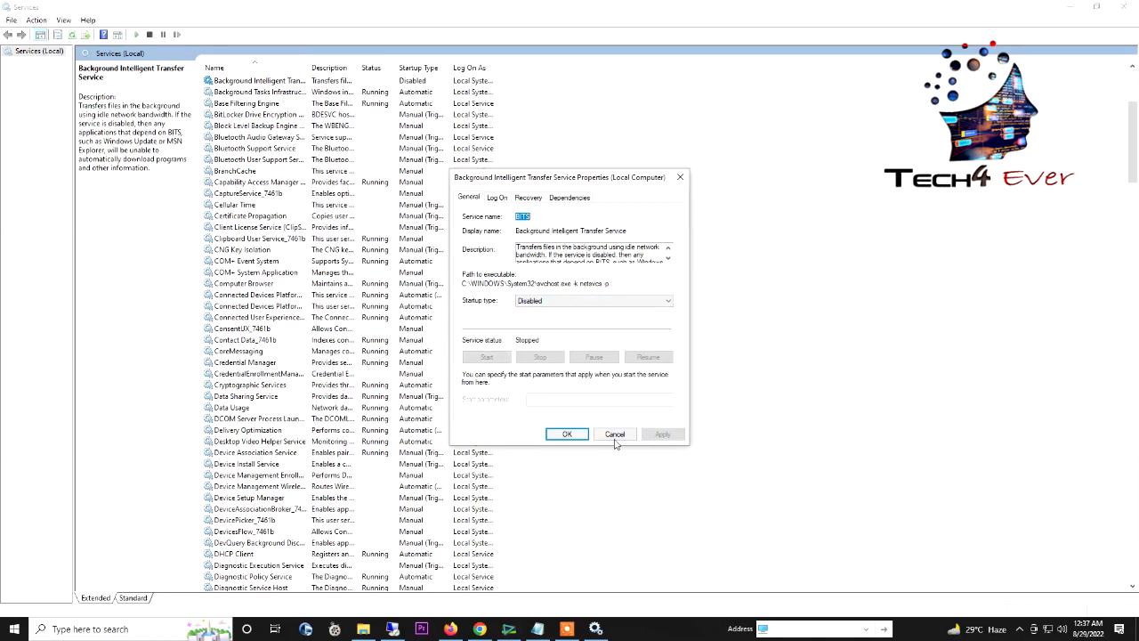
pyautogui.click(567, 434)
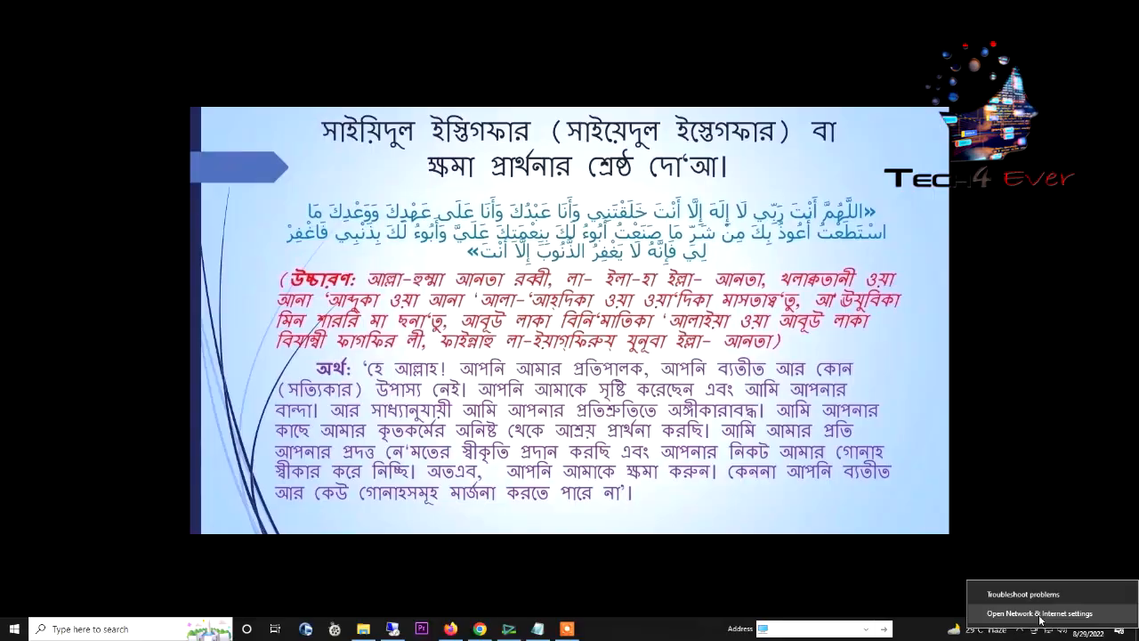
# Step: Open the network and internet settings and set the connected Ethernet network as a metered connection
pyautogui.click(805, 507)
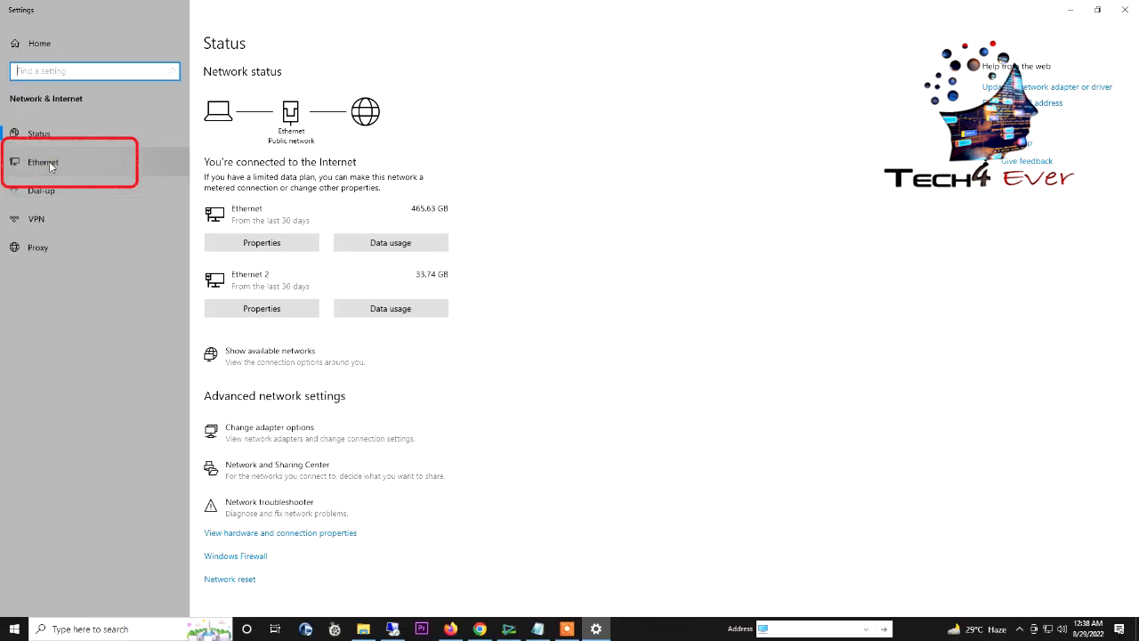
pyautogui.click(81, 167)
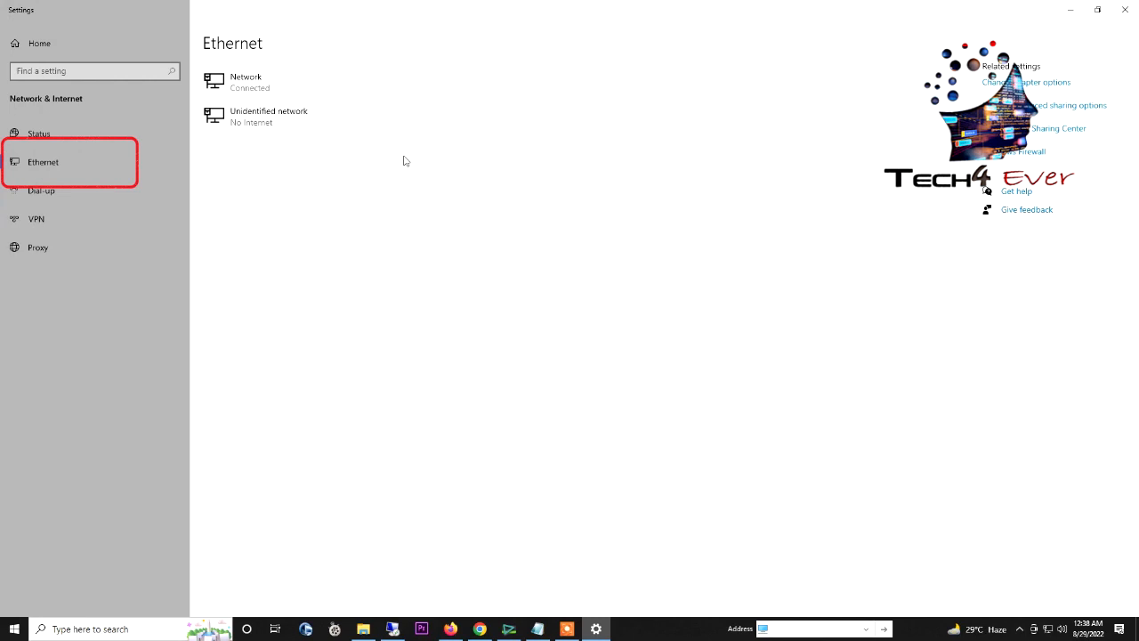
pyautogui.click(248, 93)
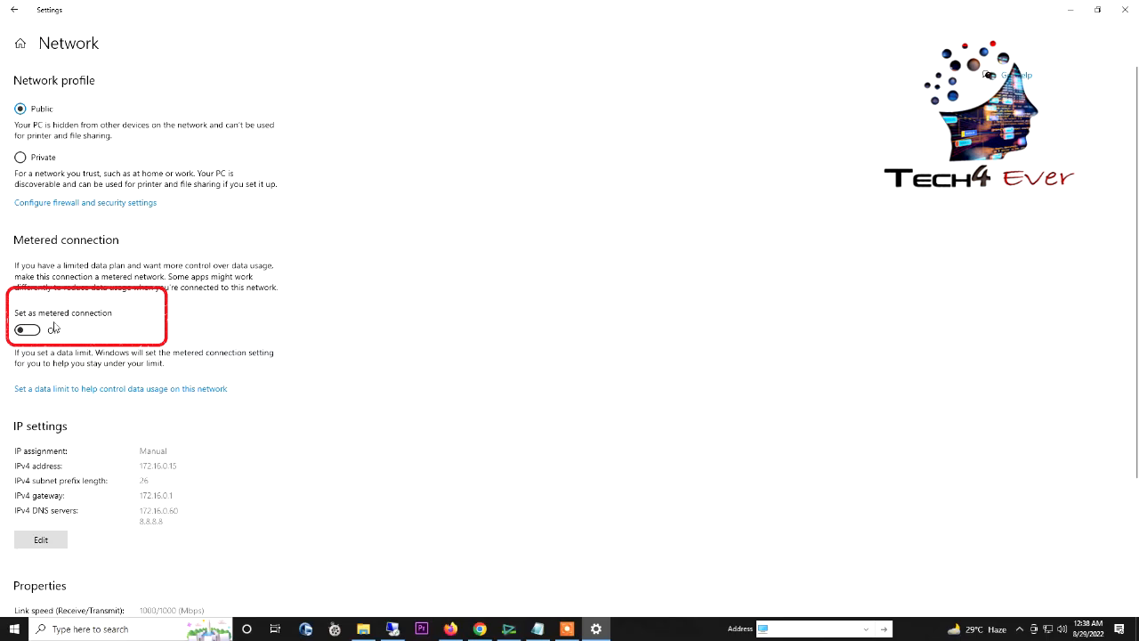
pyautogui.click(30, 335)
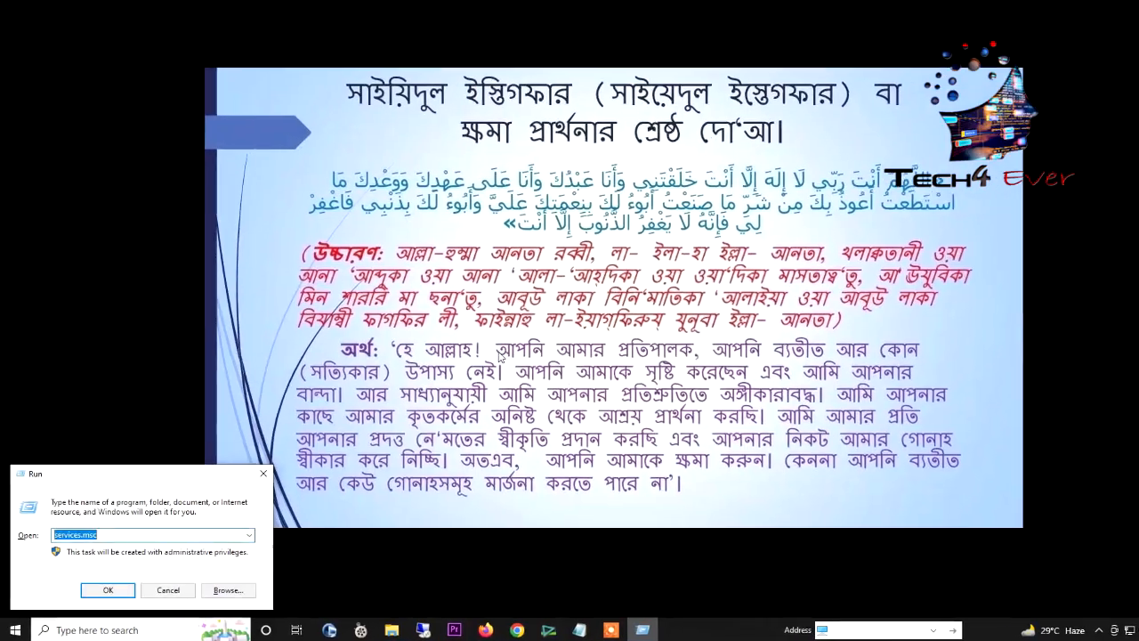
# Step: Run regedit to open Registry Editor and go to the HKEY_LOCAL_MACHINE hive
pyautogui.write('regedit')
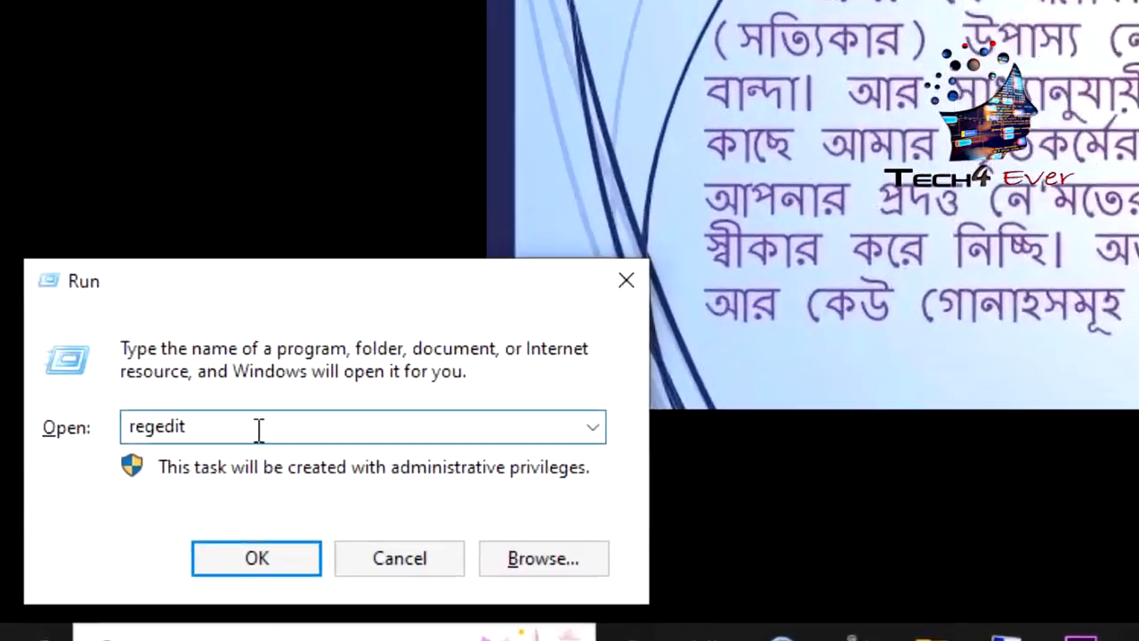
pyautogui.moveTo(176, 487); pyautogui.dragTo(92, 497)
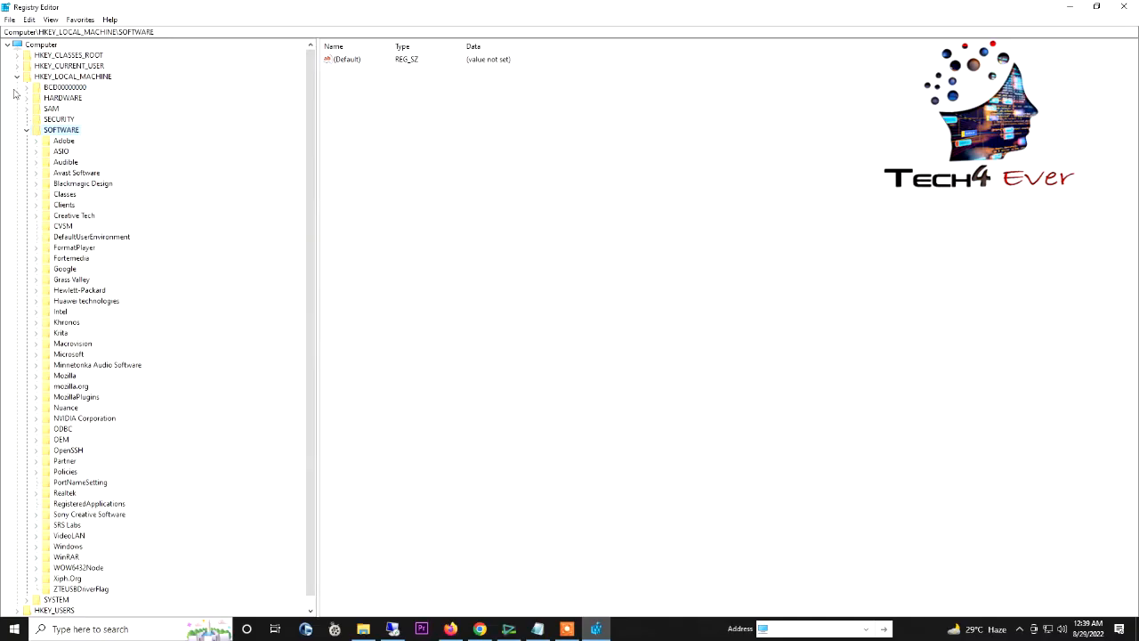
pyautogui.click(16, 76)
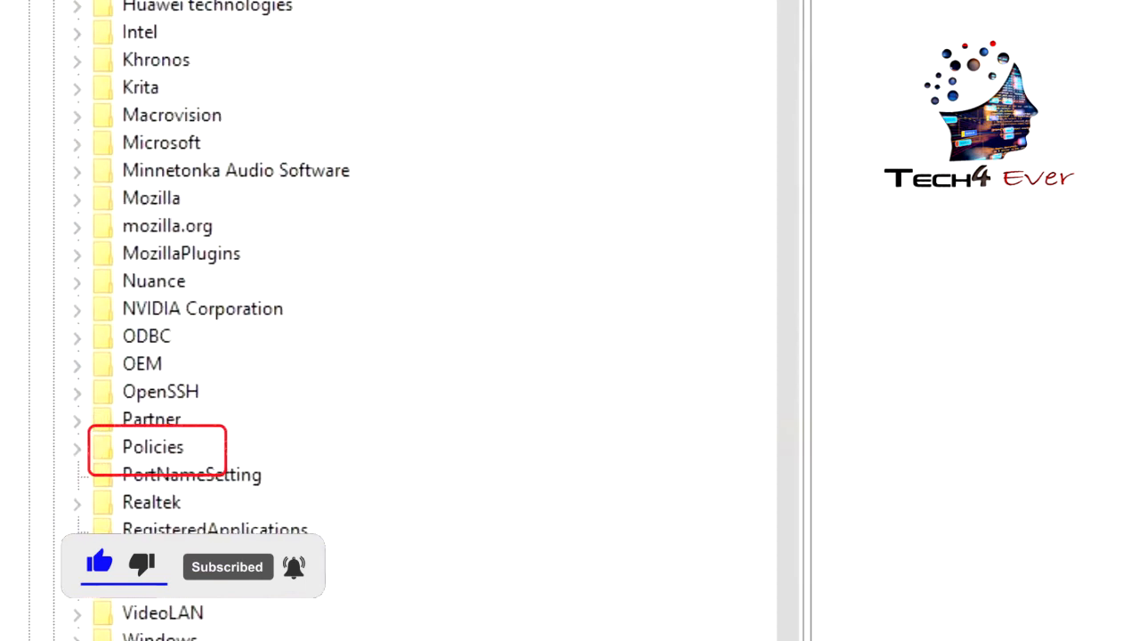
# Step: Expand the Policies key under HKEY_LOCAL_MACHINE\SOFTWARE, and expand its Microsoft subkey
pyautogui.click(136, 423)
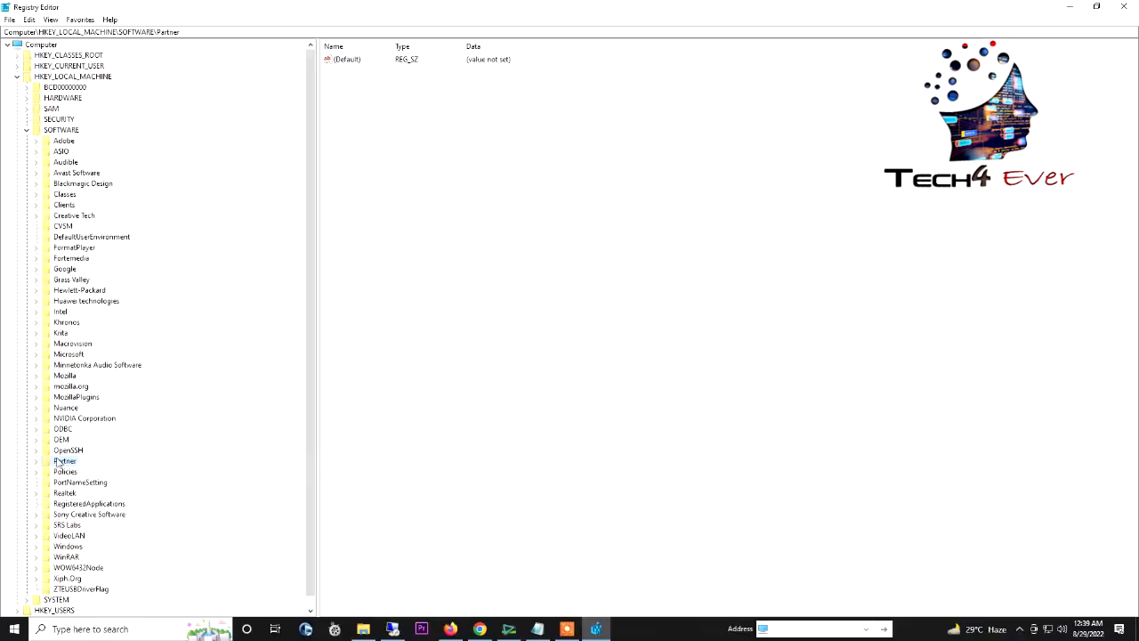
pyautogui.click(66, 472)
pyautogui.click(37, 472)
pyautogui.scroll(-2, 98, 490)
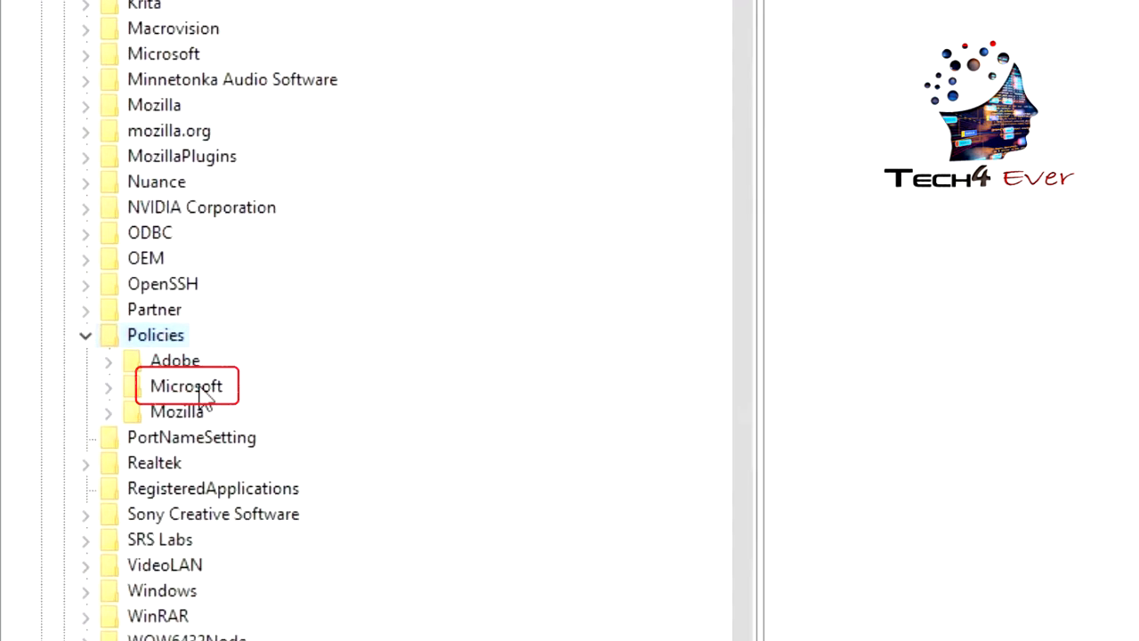
pyautogui.click(198, 389)
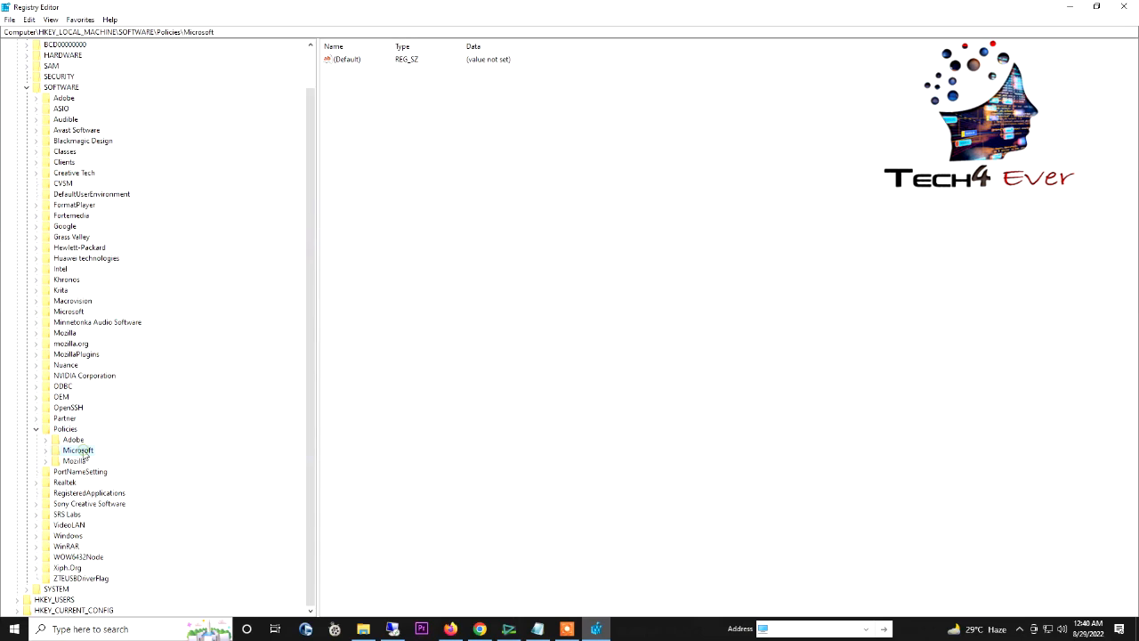
pyautogui.click(46, 450)
pyautogui.scroll(-3, 147, 489)
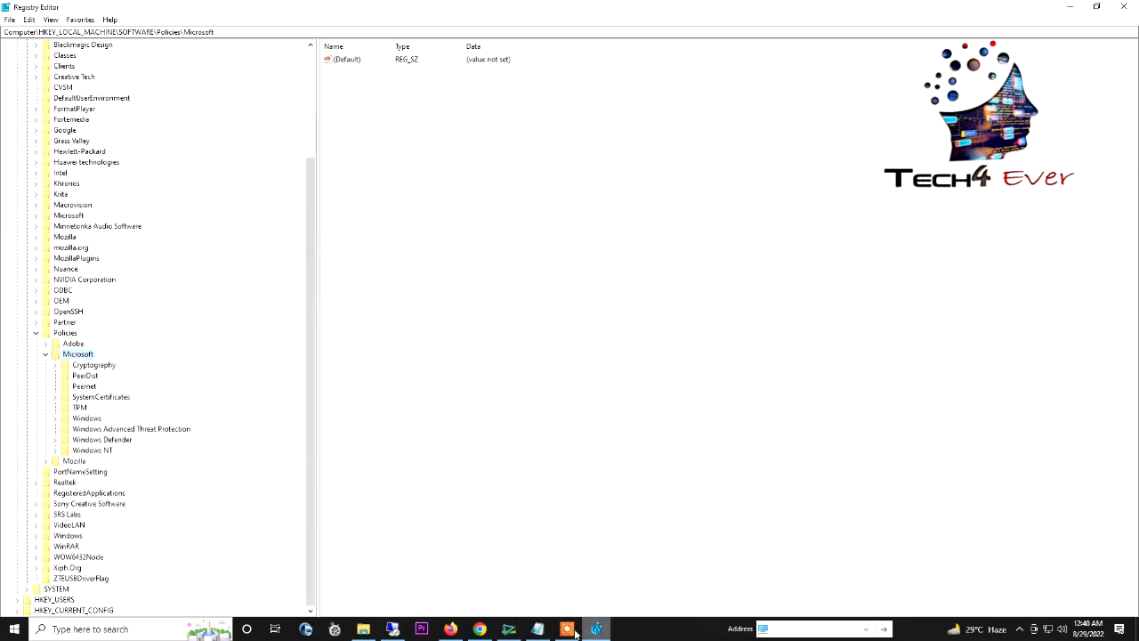
# Step: Look through the existing subkeys of Policies\Microsoft, from Cryptography to Windows NT
pyautogui.click(89, 365)
pyautogui.click(89, 376)
pyautogui.click(89, 387)
pyautogui.click(98, 397)
pyautogui.click(98, 419)
pyautogui.click(98, 451)
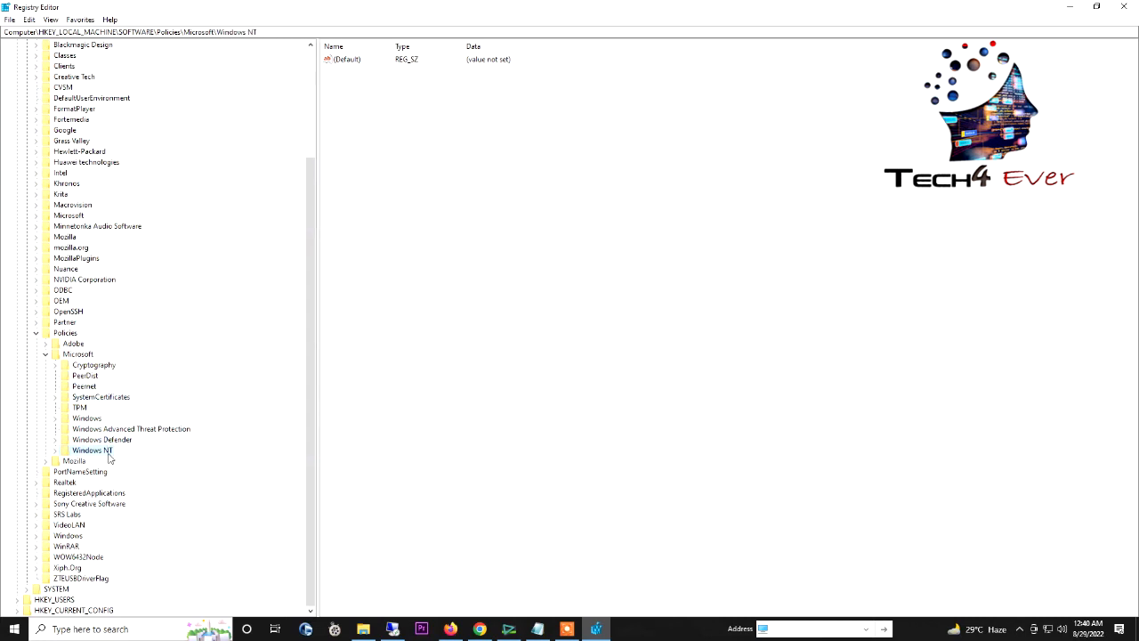
# Step: Create a new key named WindowsUpdate under SOFTWARE\Policies\Microsoft
pyautogui.rightClick(81, 360)
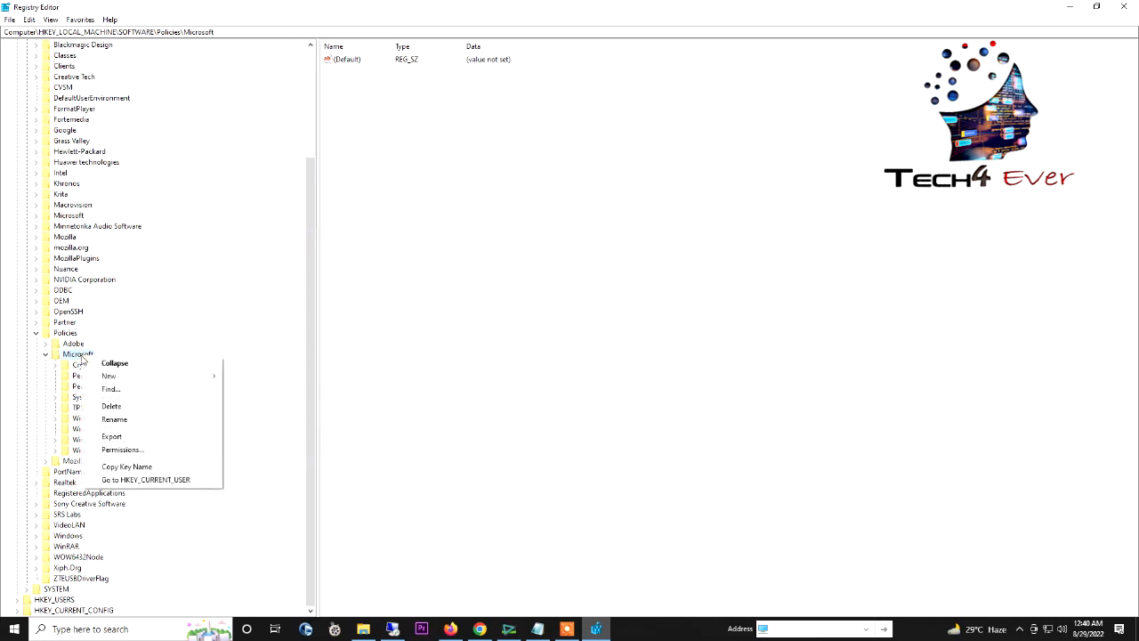
pyautogui.moveTo(126, 378)
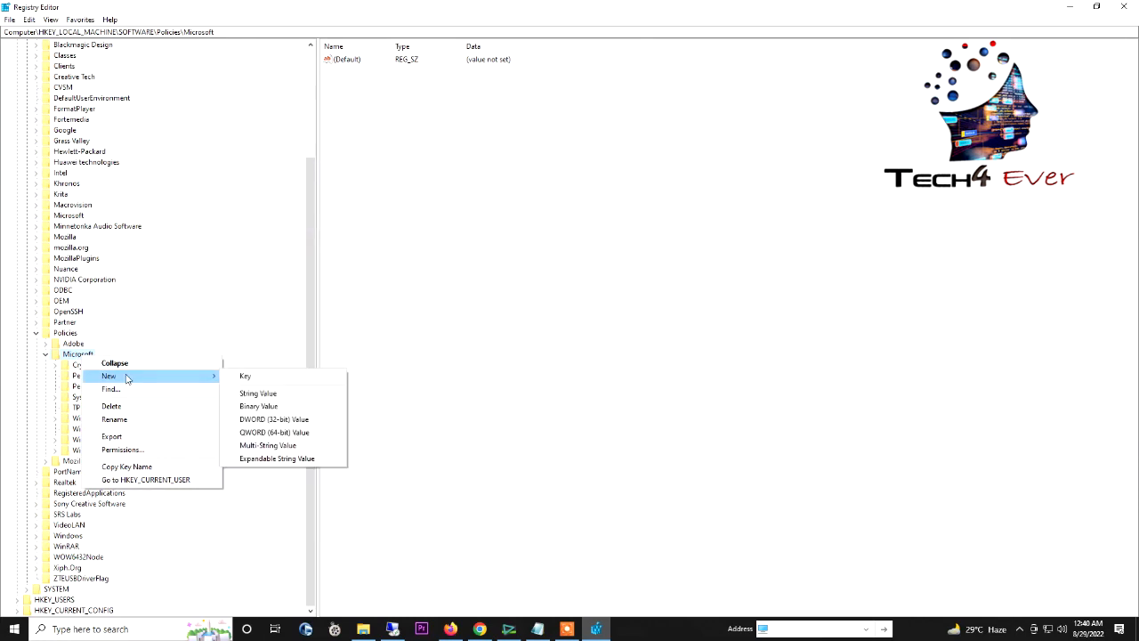
pyautogui.click(251, 378)
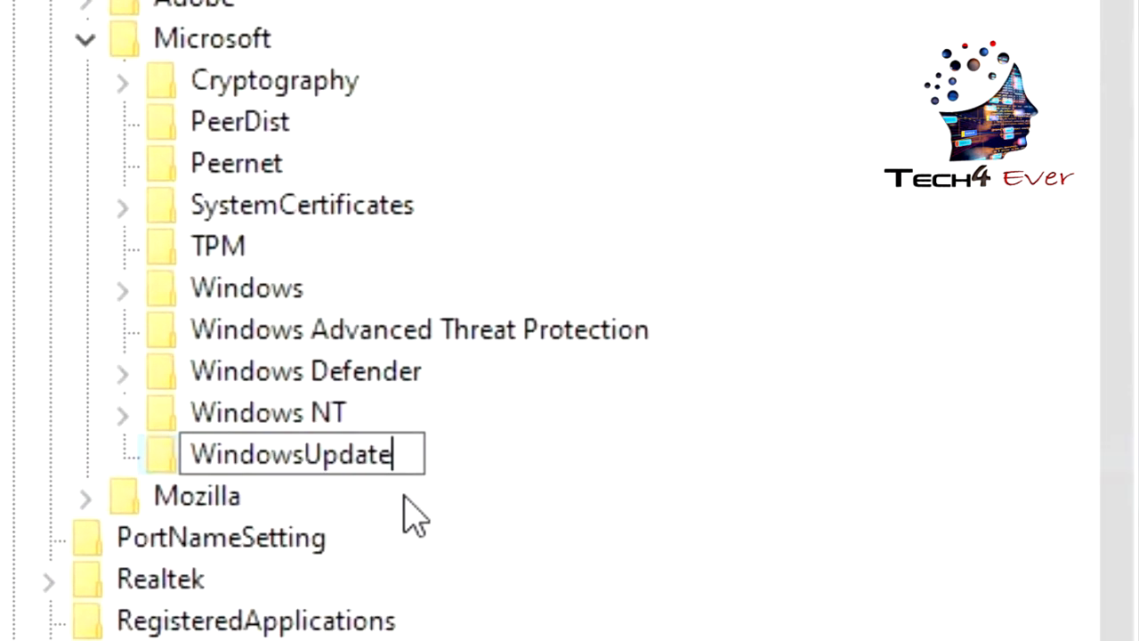
pyautogui.press('Return')
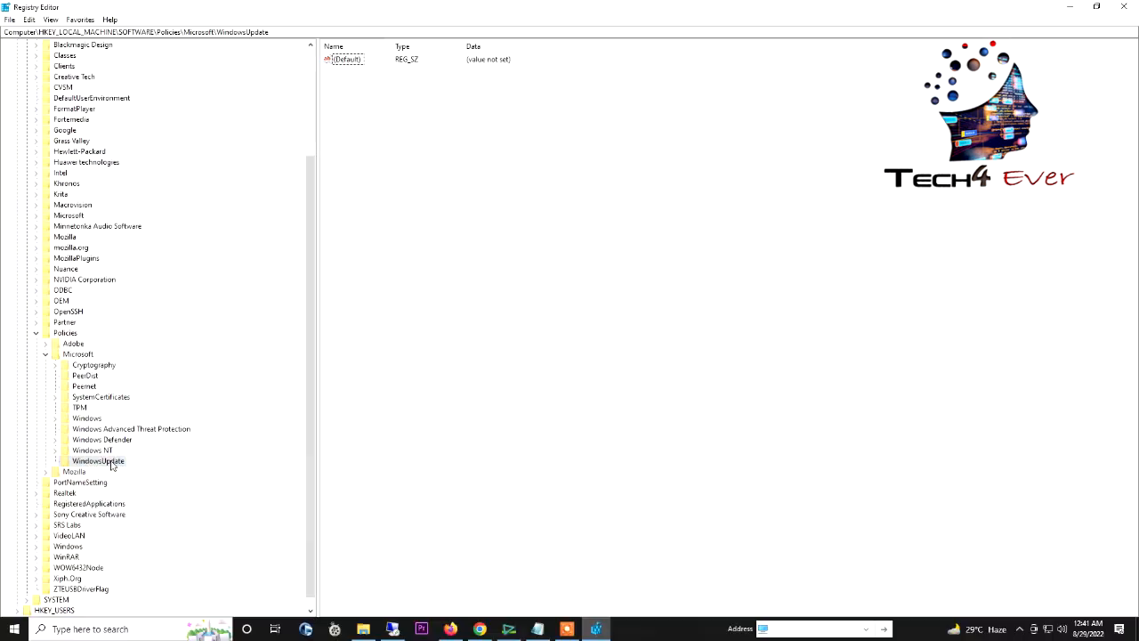
# Step: Create a new subkey named AU under the WindowsUpdate key
pyautogui.rightClick(102, 464)
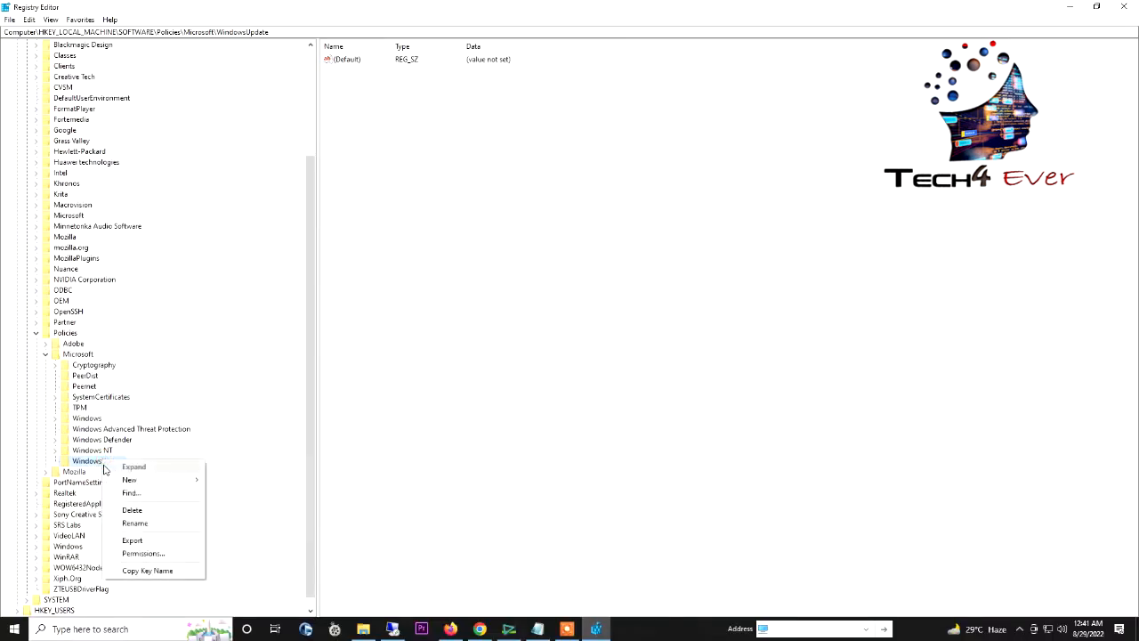
pyautogui.moveTo(178, 480)
pyautogui.click(248, 485)
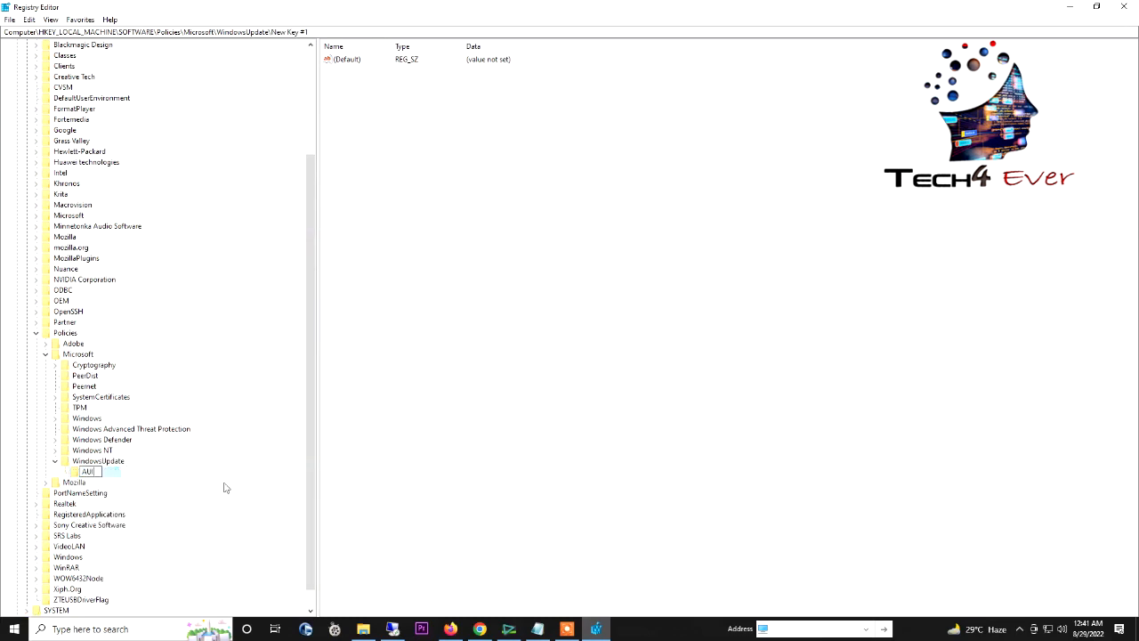
pyautogui.write('AU')
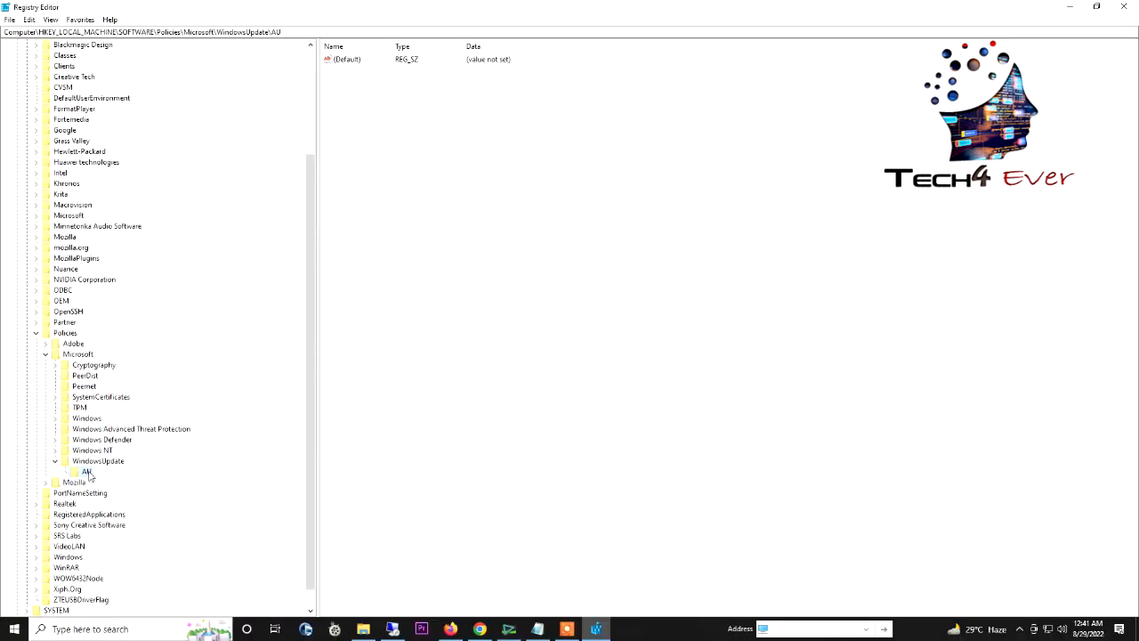
# Step: Create a DWORD (32-bit) value named AUOptions in the AU key
pyautogui.rightClick(89, 476)
pyautogui.moveTo(148, 493)
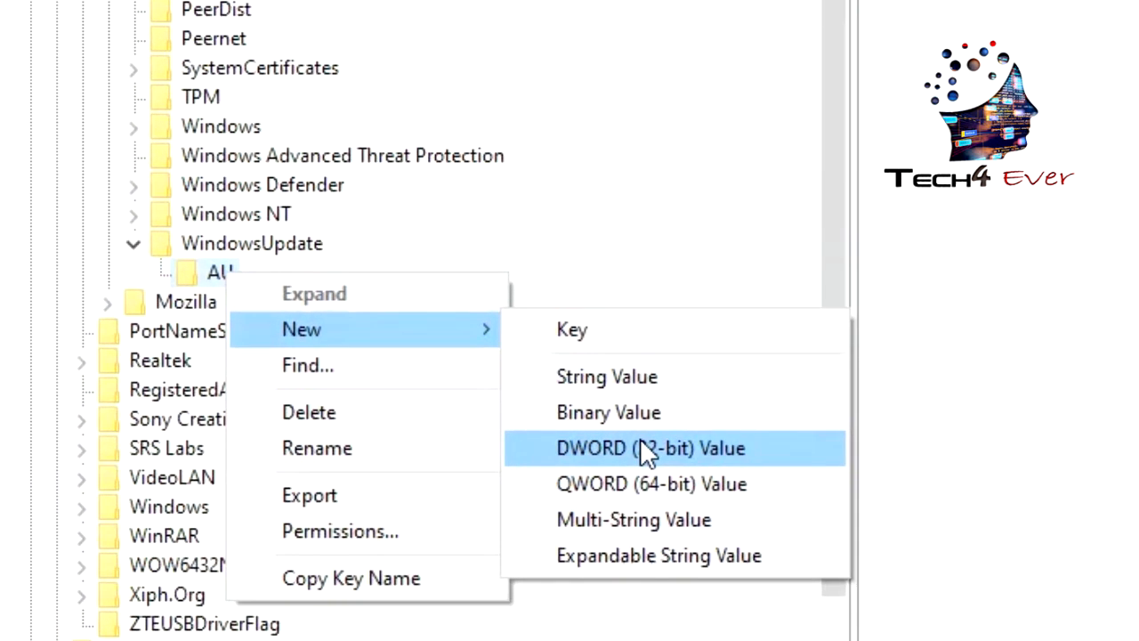
pyautogui.click(647, 450)
pyautogui.write('AUOptions')
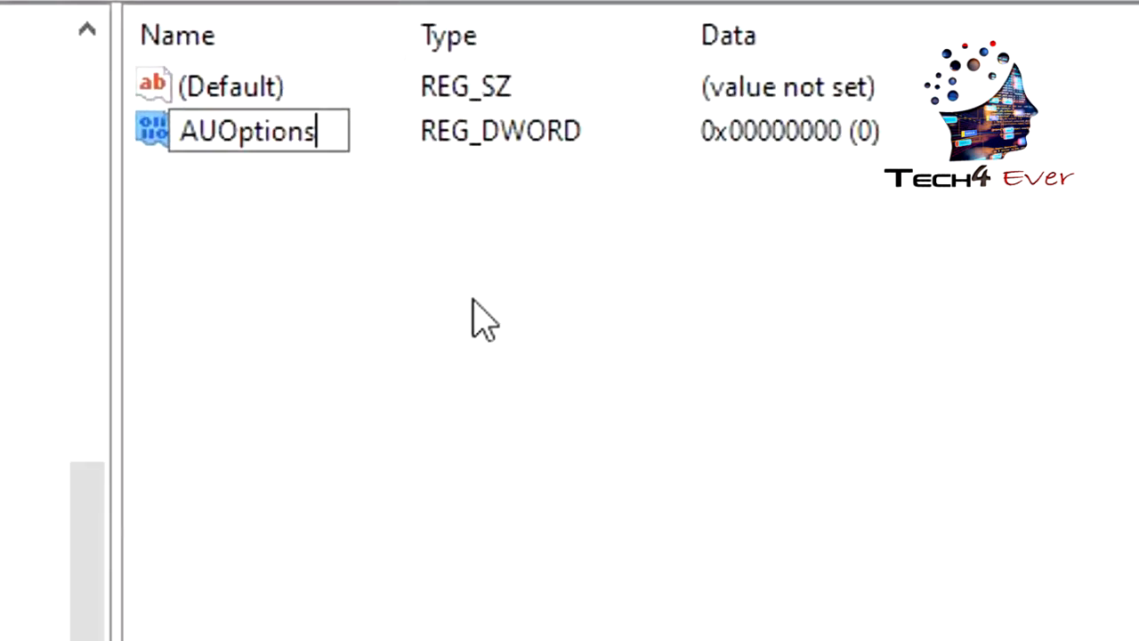
pyautogui.press('Return')
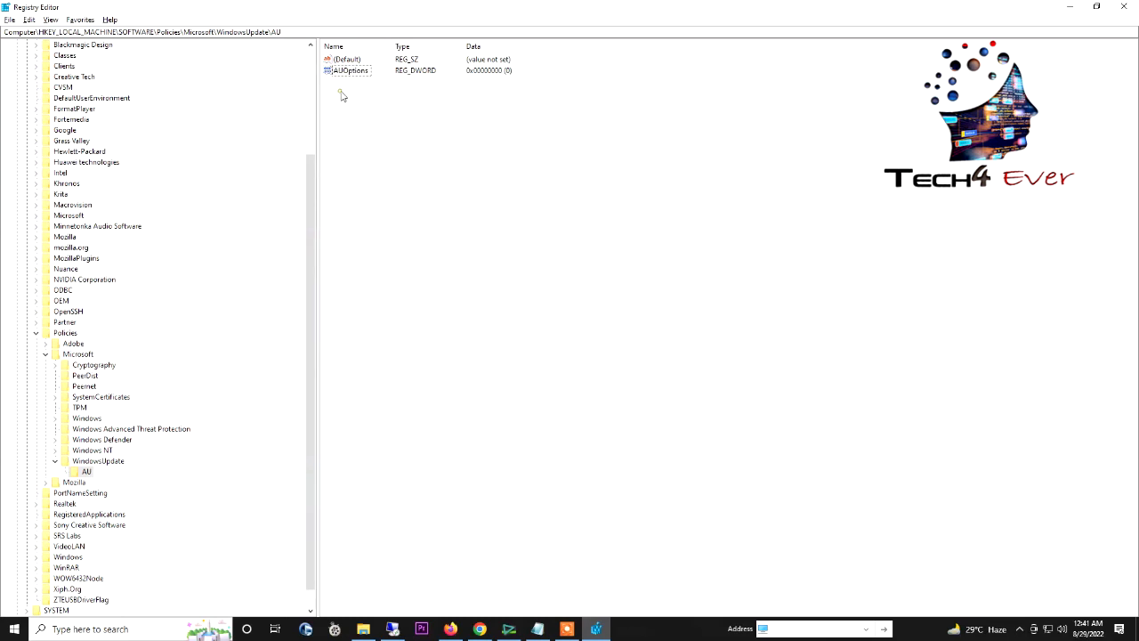
# Step: Set the value data of AUOptions to 2, keeping the hexadecimal base
pyautogui.click(350, 75)
pyautogui.rightClick(352, 75)
pyautogui.click(409, 82)
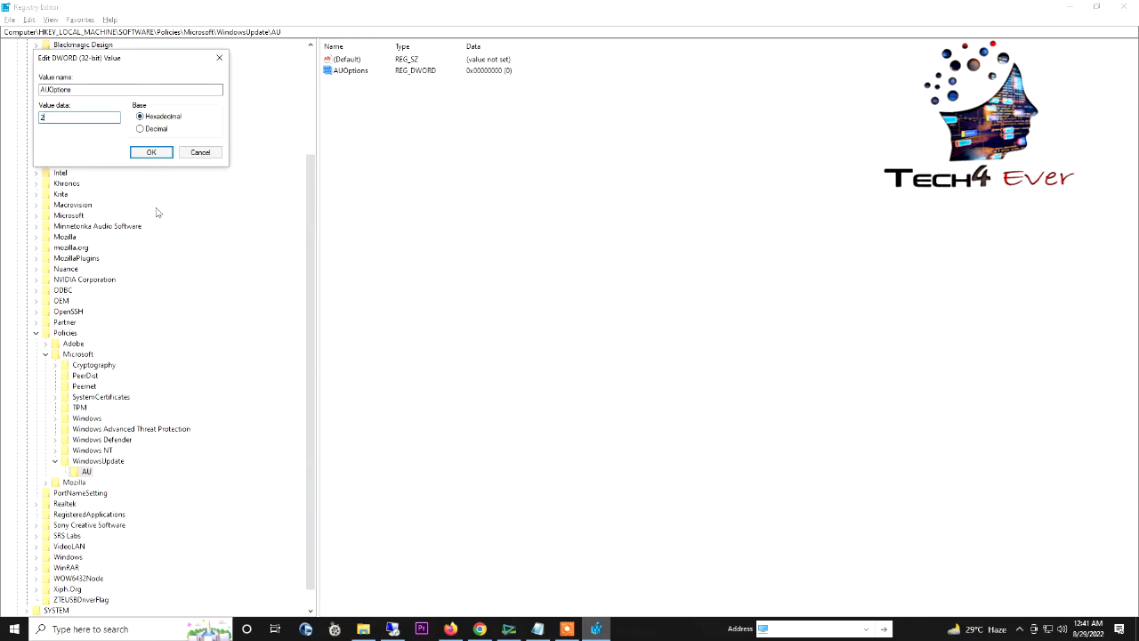
pyautogui.click(150, 153)
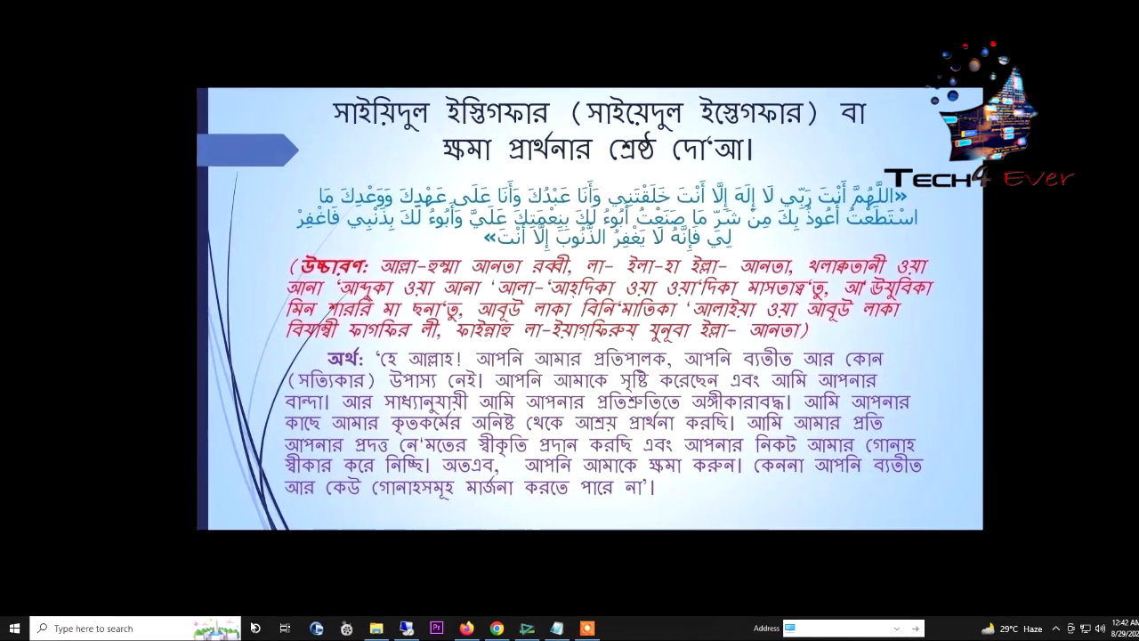
# Step: Search Windows for the group policy editor, open it maximized, and widen the tree so the folder names are readable
pyautogui.click(122, 628)
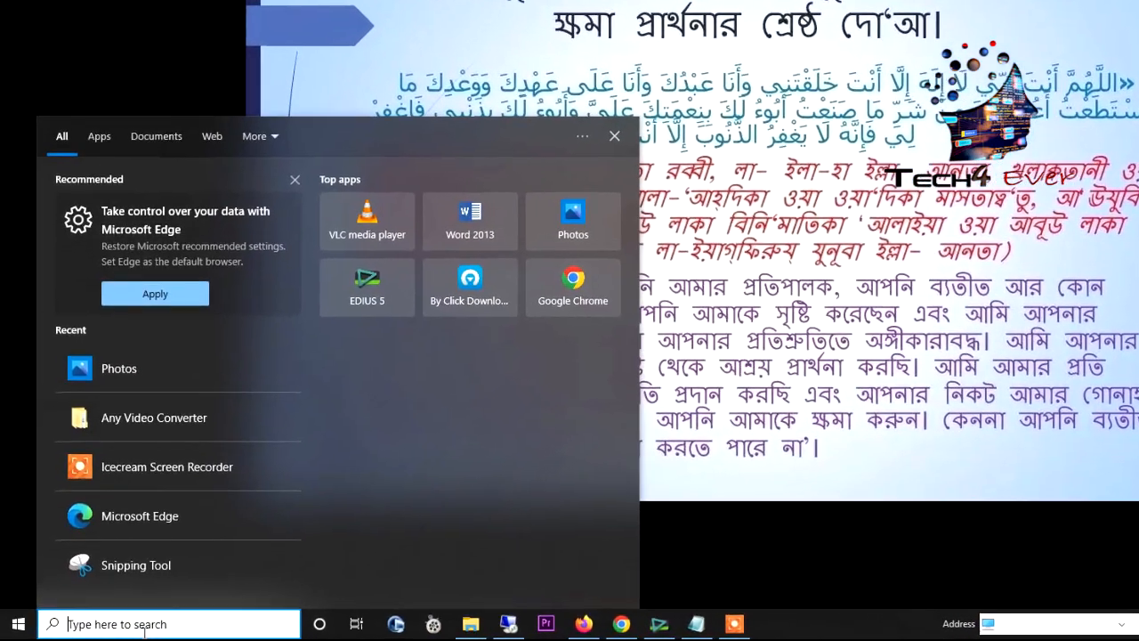
pyautogui.write('GROU')
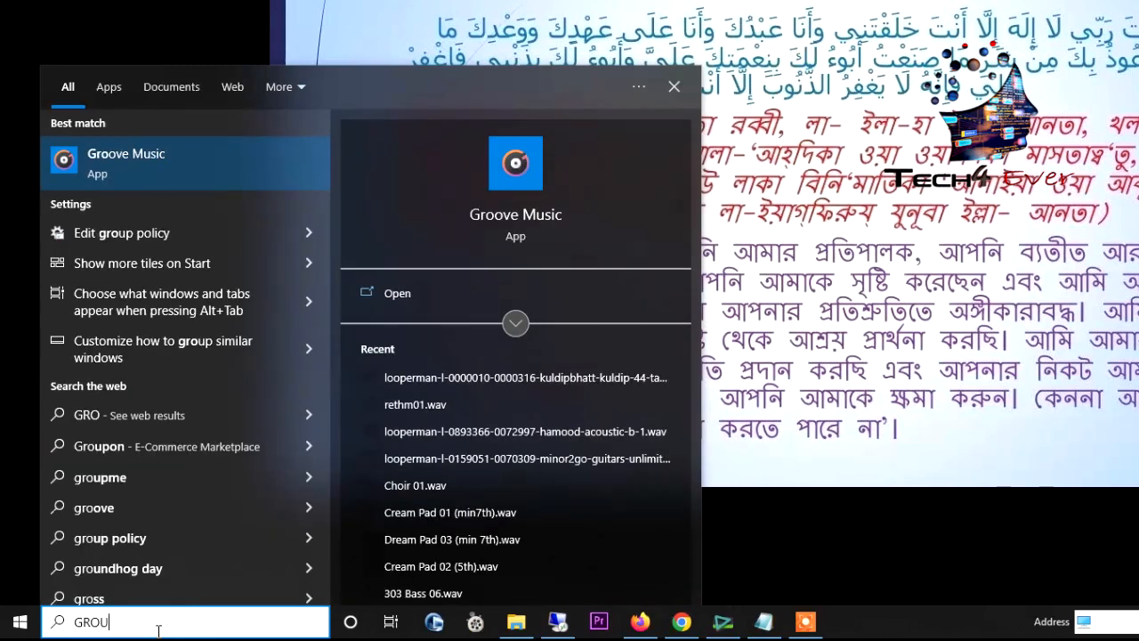
pyautogui.write('P')
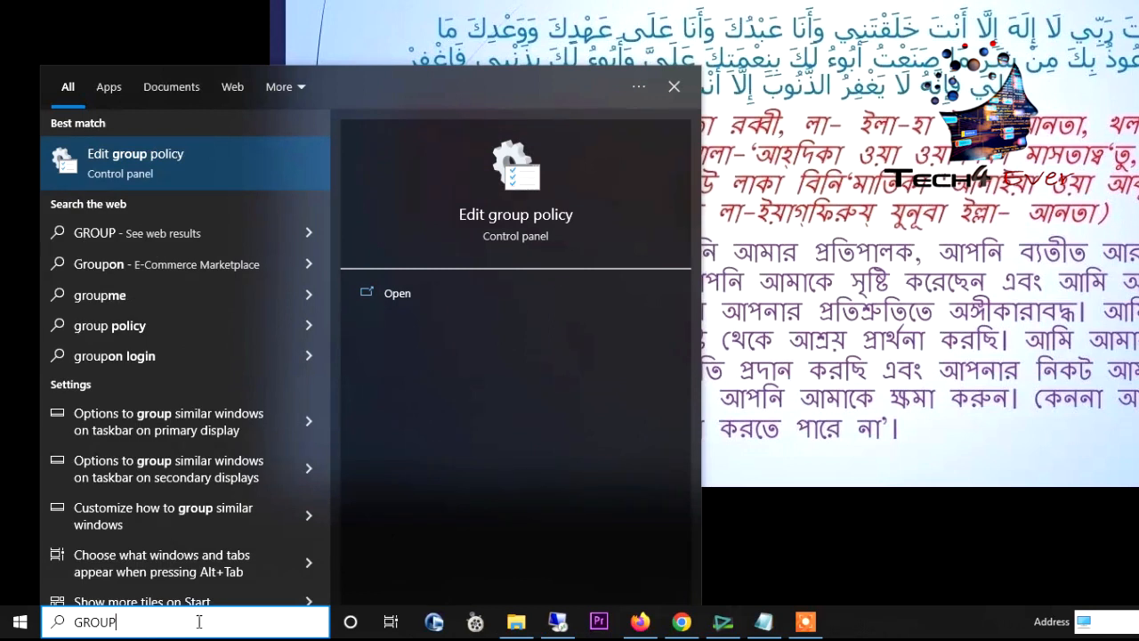
pyautogui.click(138, 160)
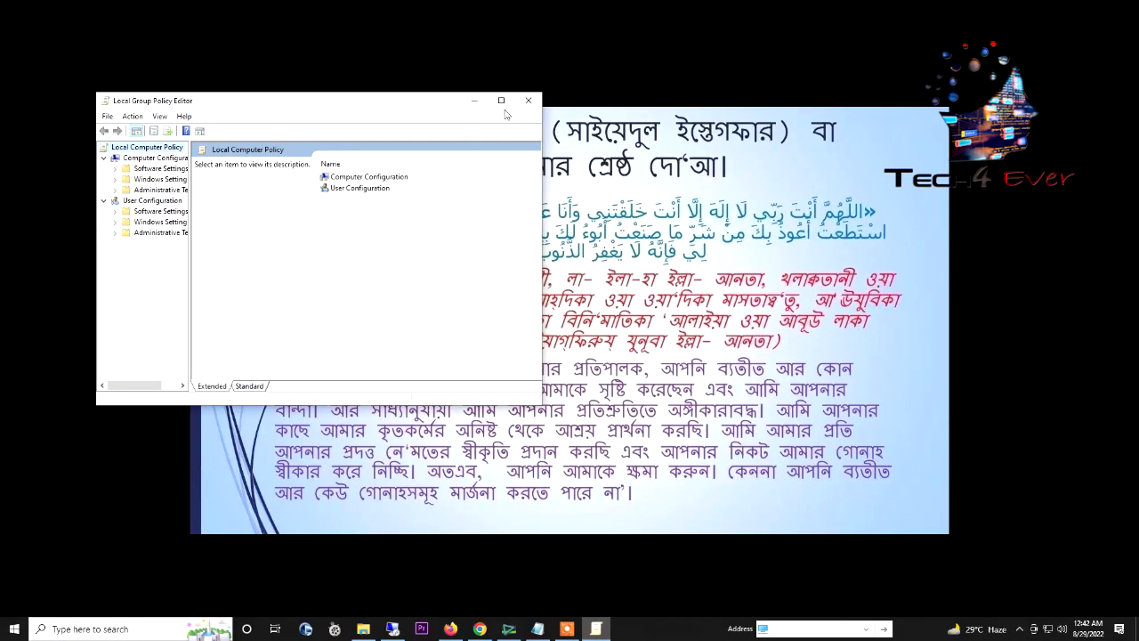
pyautogui.click(501, 100)
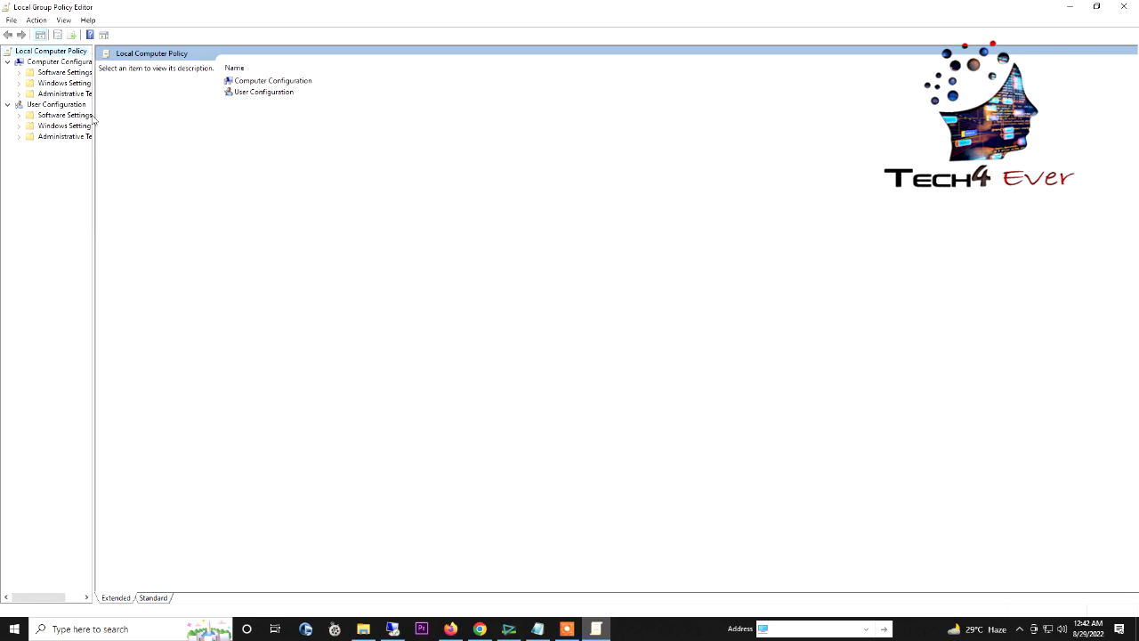
pyautogui.moveTo(93, 117); pyautogui.dragTo(235, 133)
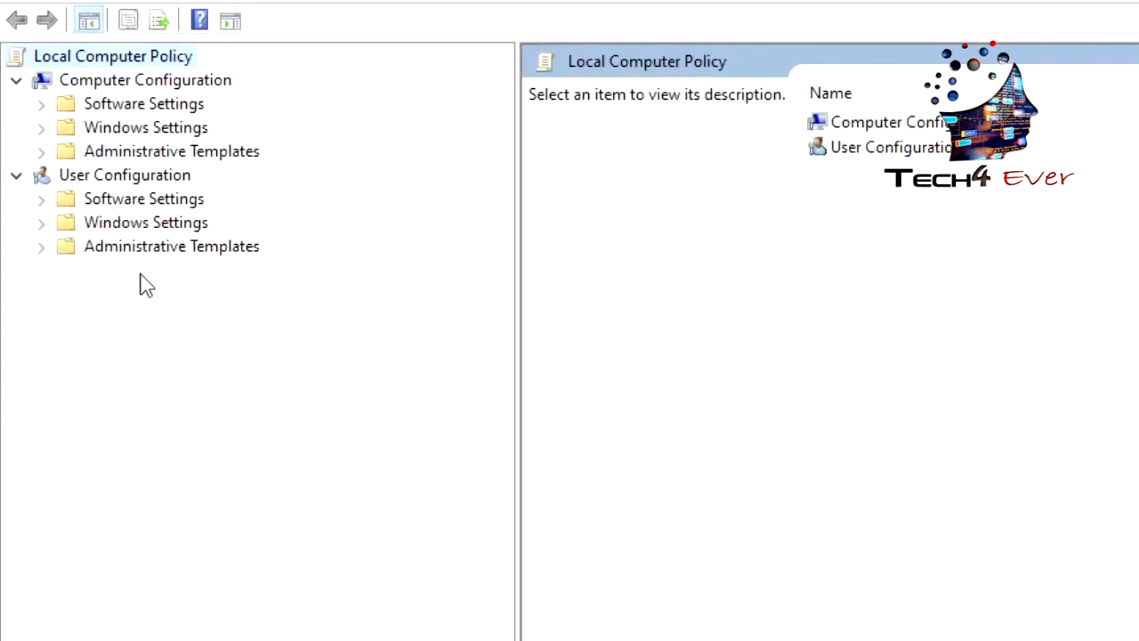
# Step: Open the Windows Components folder in Administrative Templates under User Configuration
pyautogui.click(171, 247)
pyautogui.click(904, 276)
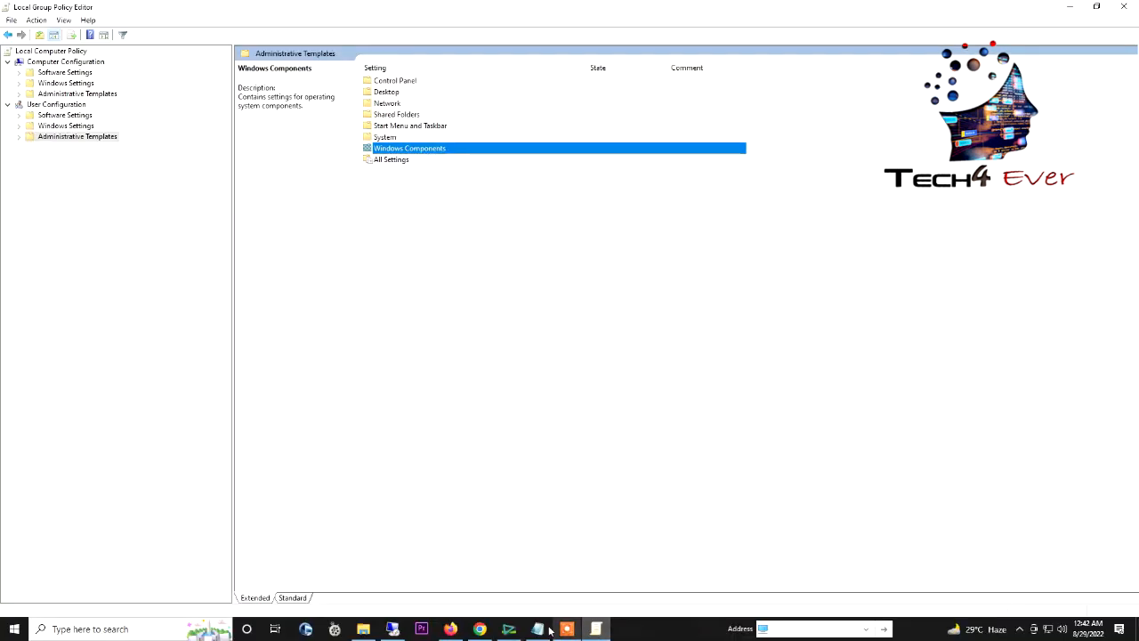
pyautogui.doubleClick(410, 148)
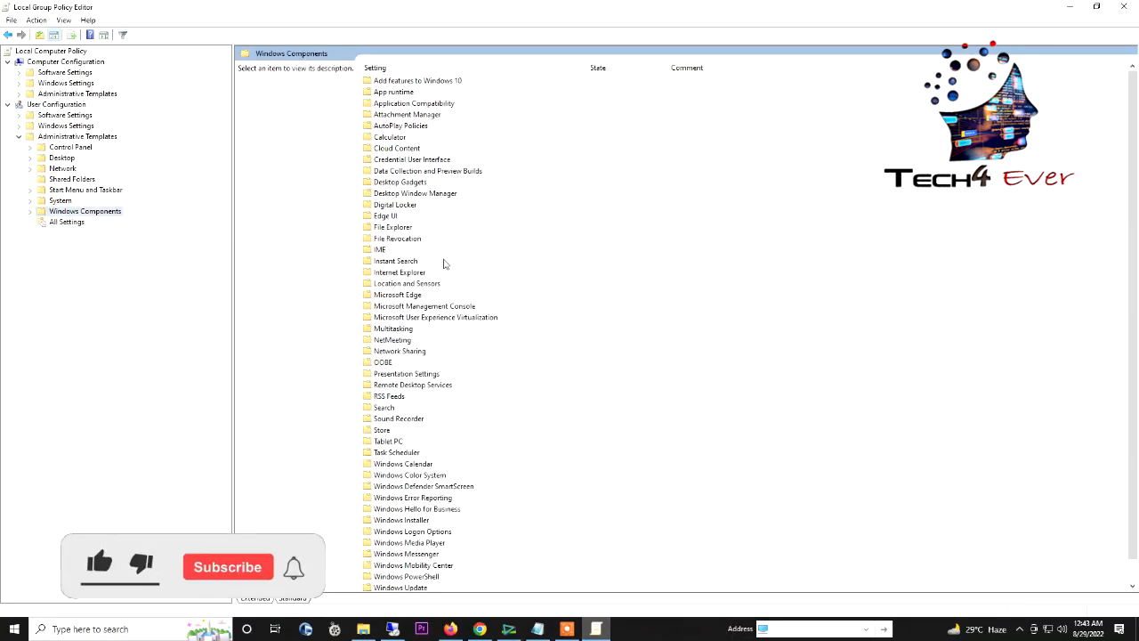
# Step: Find the Windows Update folder within Windows Components and open its policy settings
pyautogui.scroll(-1, 550, 251)
pyautogui.click(549, 251)
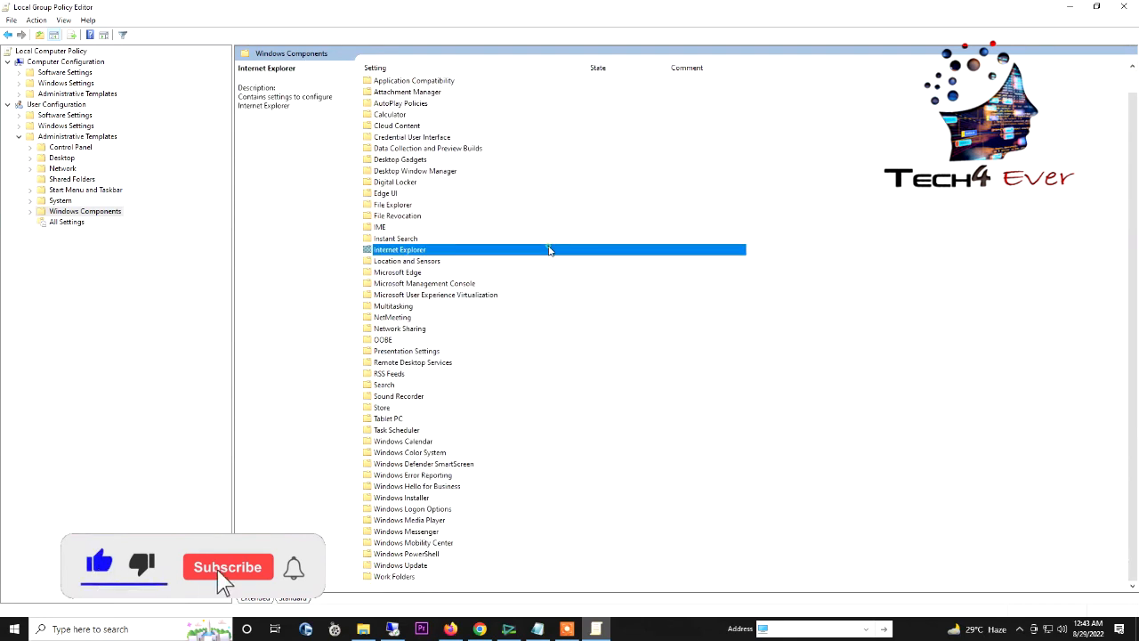
pyautogui.press('w')
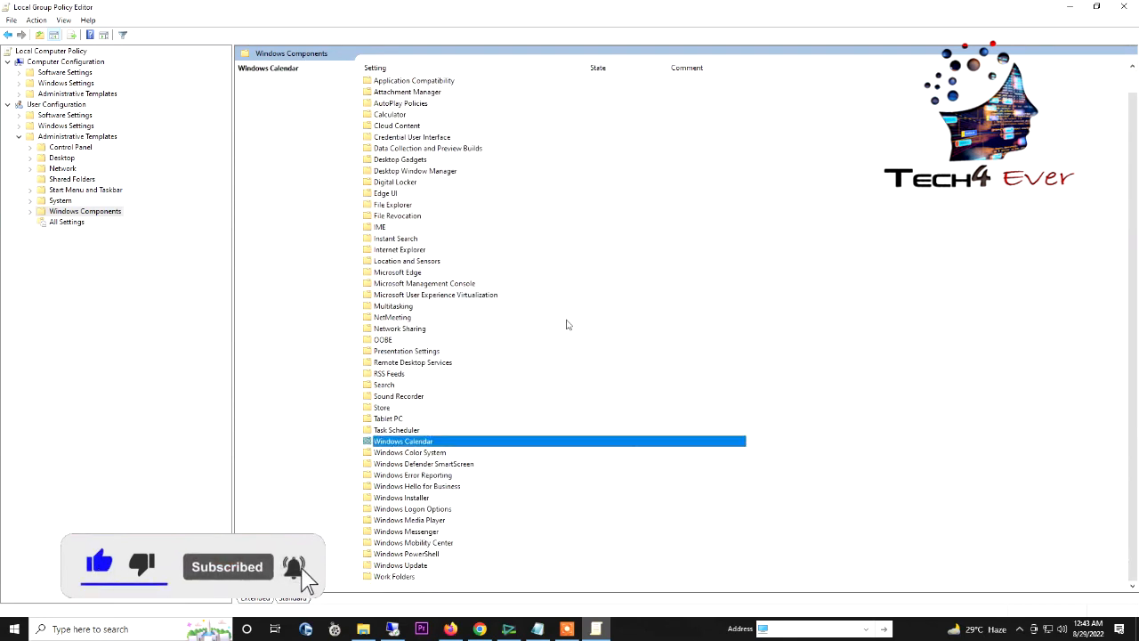
pyautogui.press('Down')
pyautogui.press('Down')
pyautogui.press('Down')
pyautogui.press('Down')
pyautogui.press('Down')
pyautogui.press('Down')
pyautogui.press('Down')
pyautogui.press('Down')
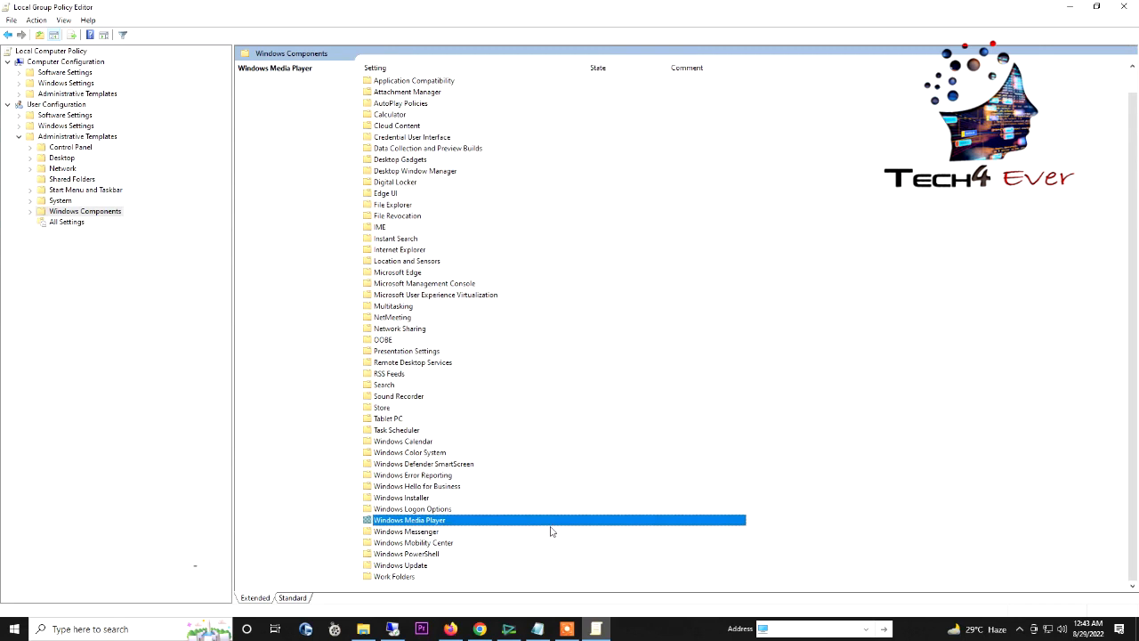
pyautogui.press('Down')
pyautogui.doubleClick(412, 566)
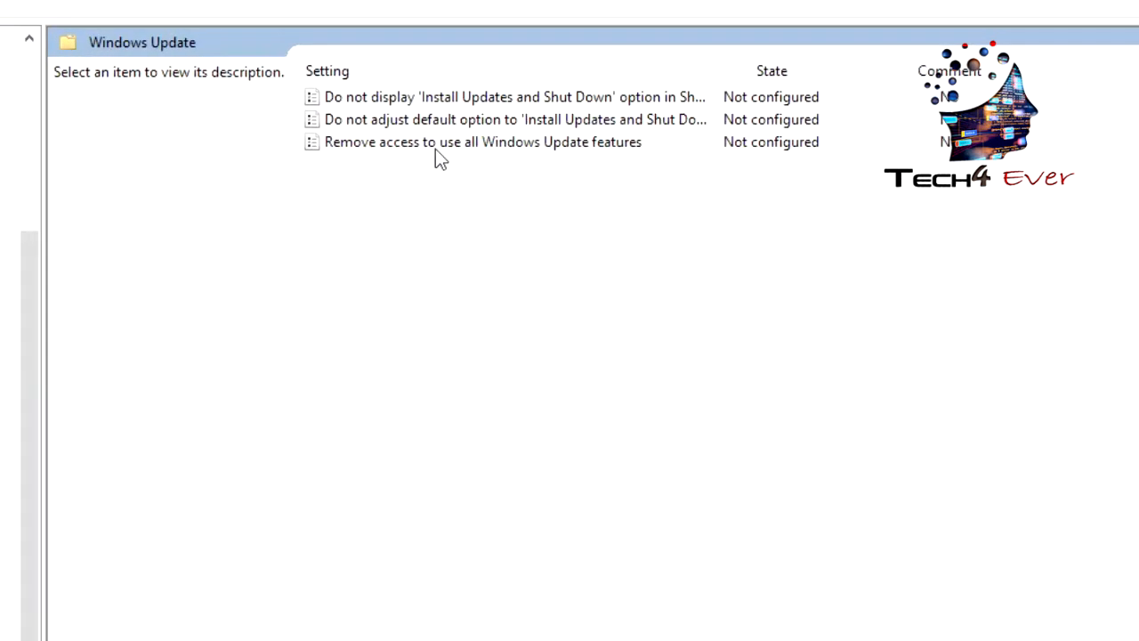
# Step: Open the policy "Do not display 'Install Updates and Shut Down' option in Shut Down Windows dialog box" for editing
pyautogui.click(449, 97)
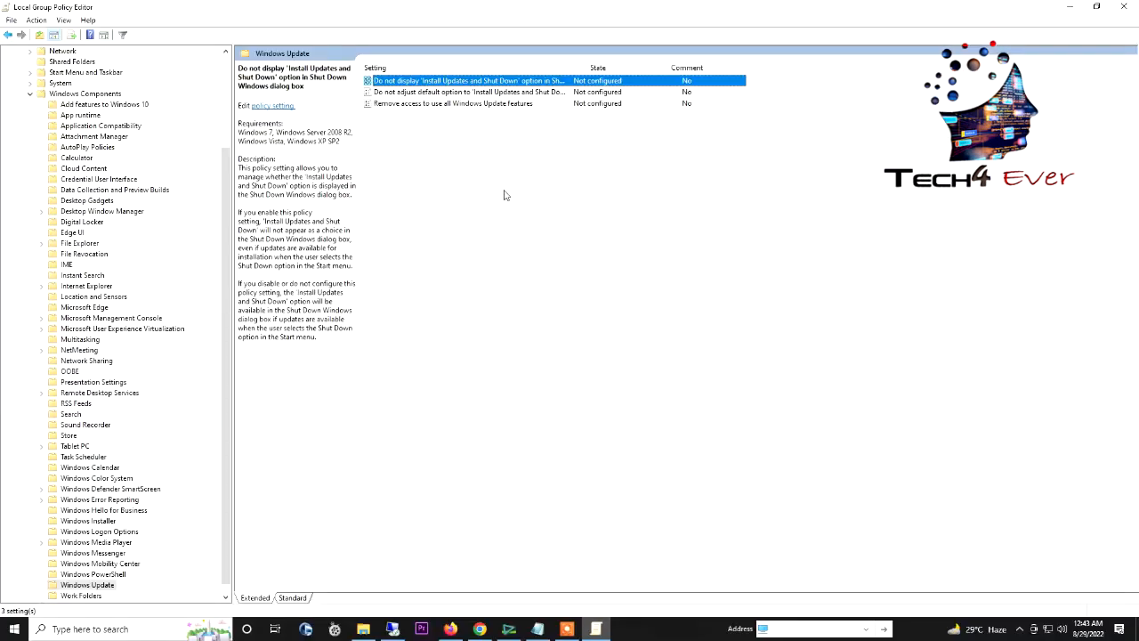
pyautogui.rightClick(490, 83)
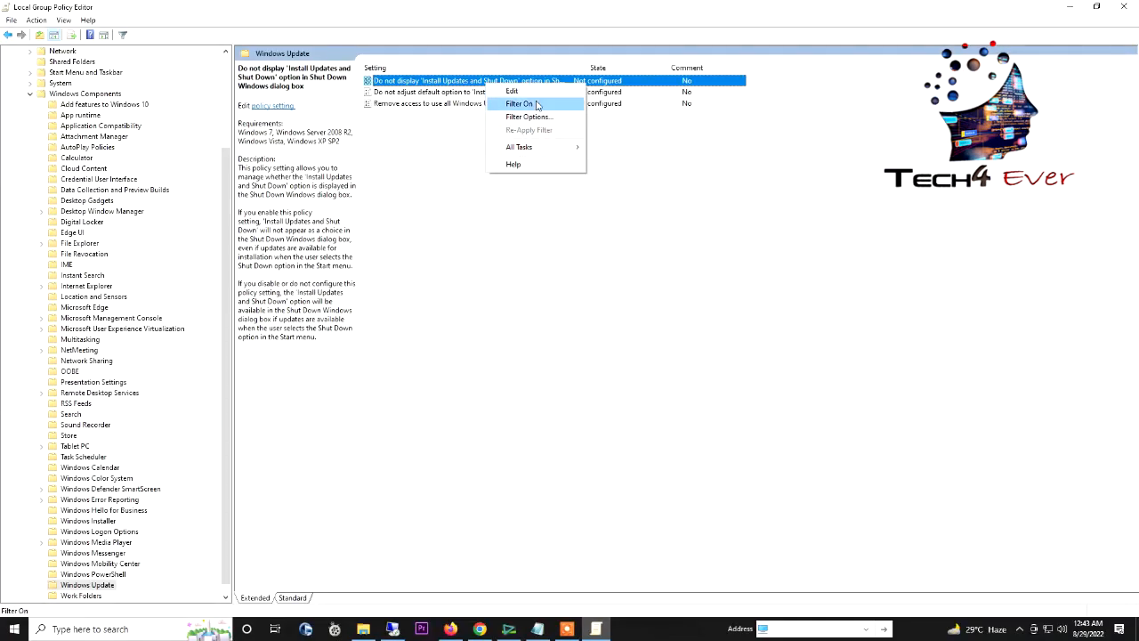
pyautogui.click(521, 92)
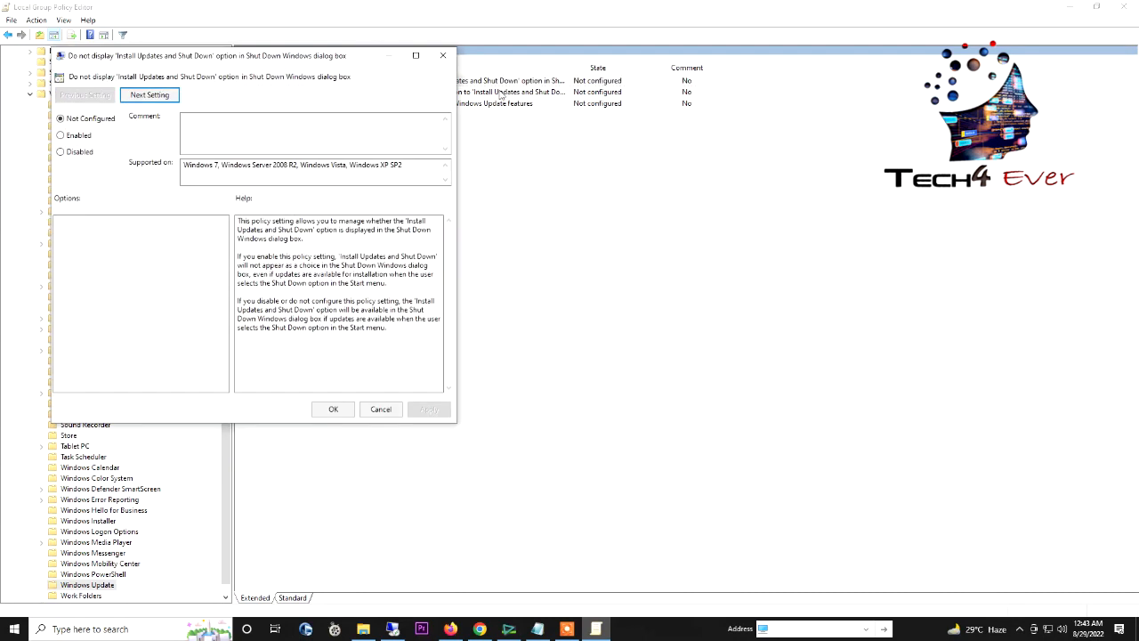
pyautogui.moveTo(436, 92); pyautogui.dragTo(738, 111)
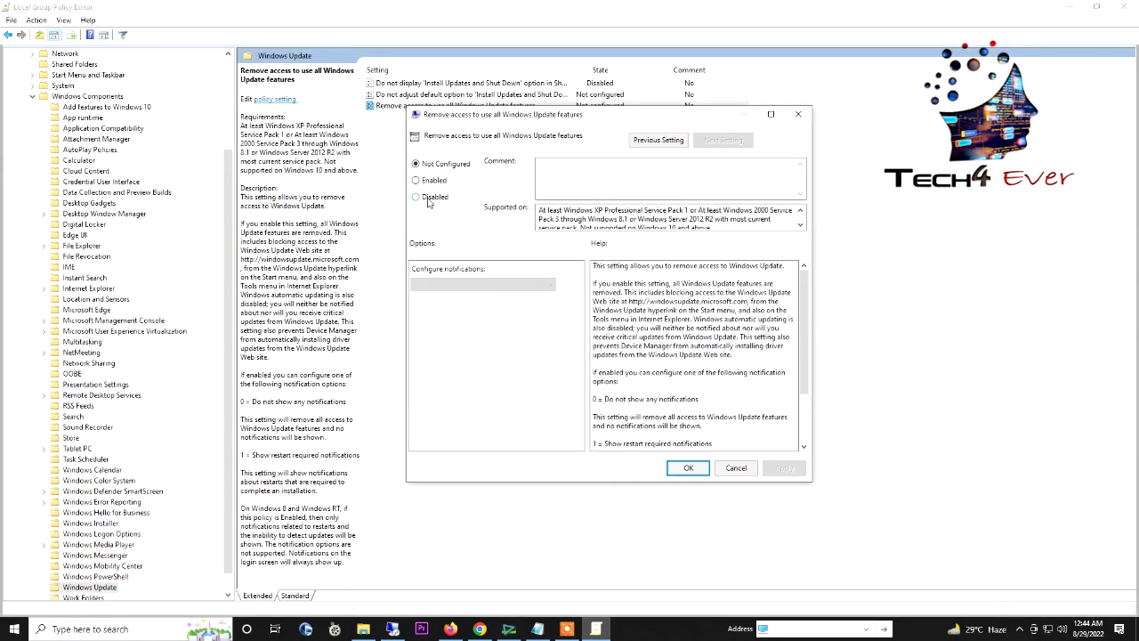
# Step: Set the policy "Remove access to use all Windows Update features" to Disabled and apply it
pyautogui.click(428, 199)
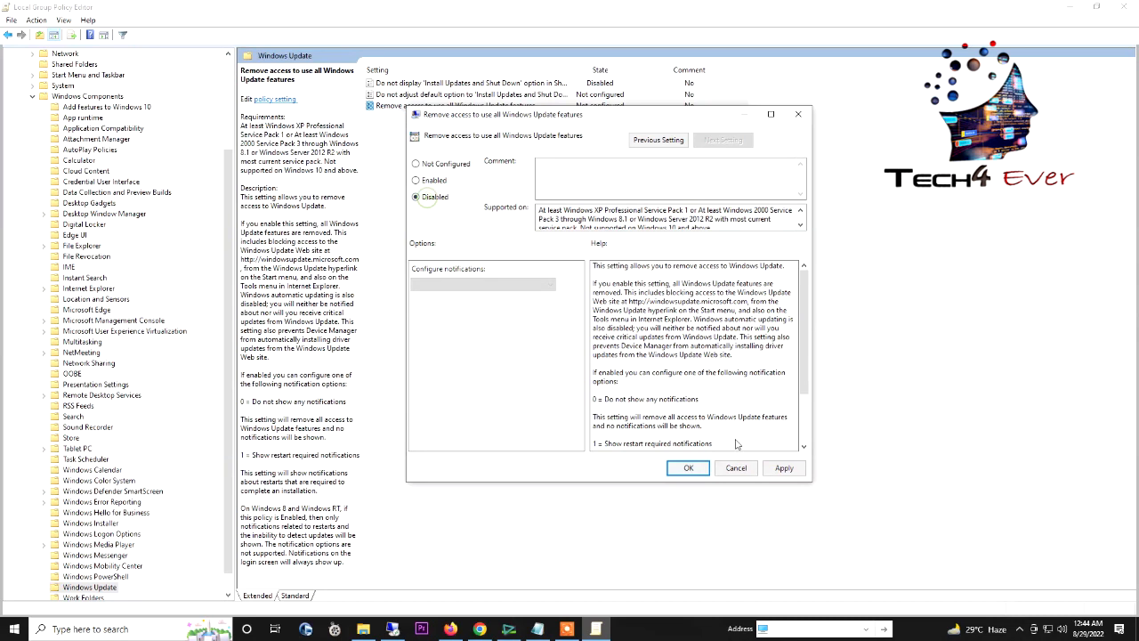
pyautogui.click(783, 469)
pyautogui.click(688, 468)
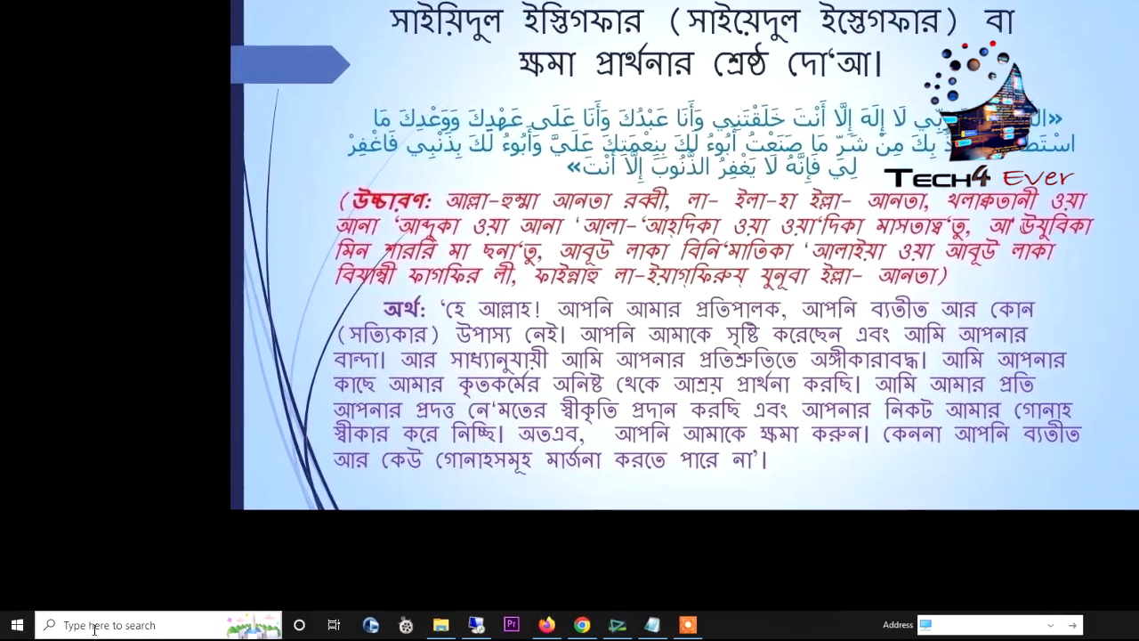
# Step: Search Windows for Task Scheduler and open it in a maximized window
pyautogui.click(94, 630)
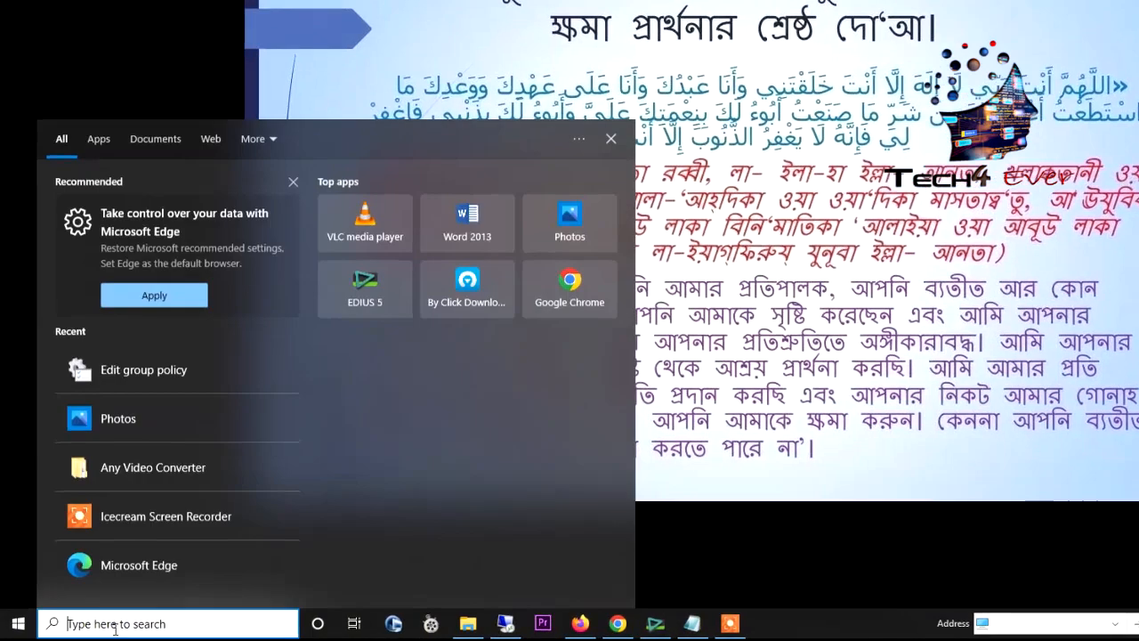
pyautogui.write('TASK')
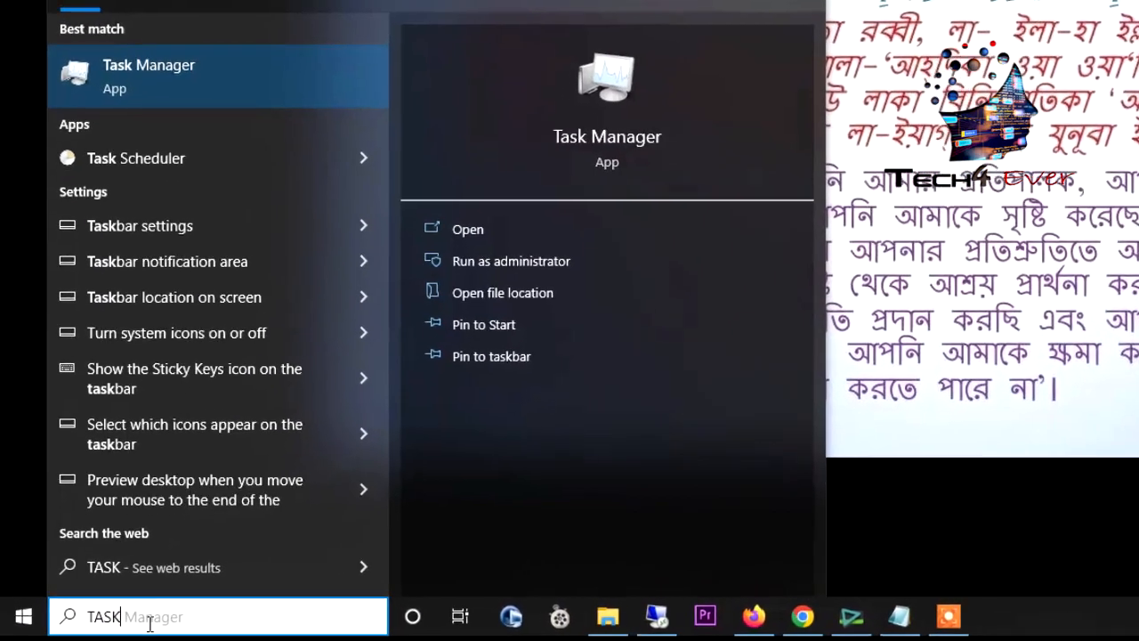
pyautogui.write(' SCHED')
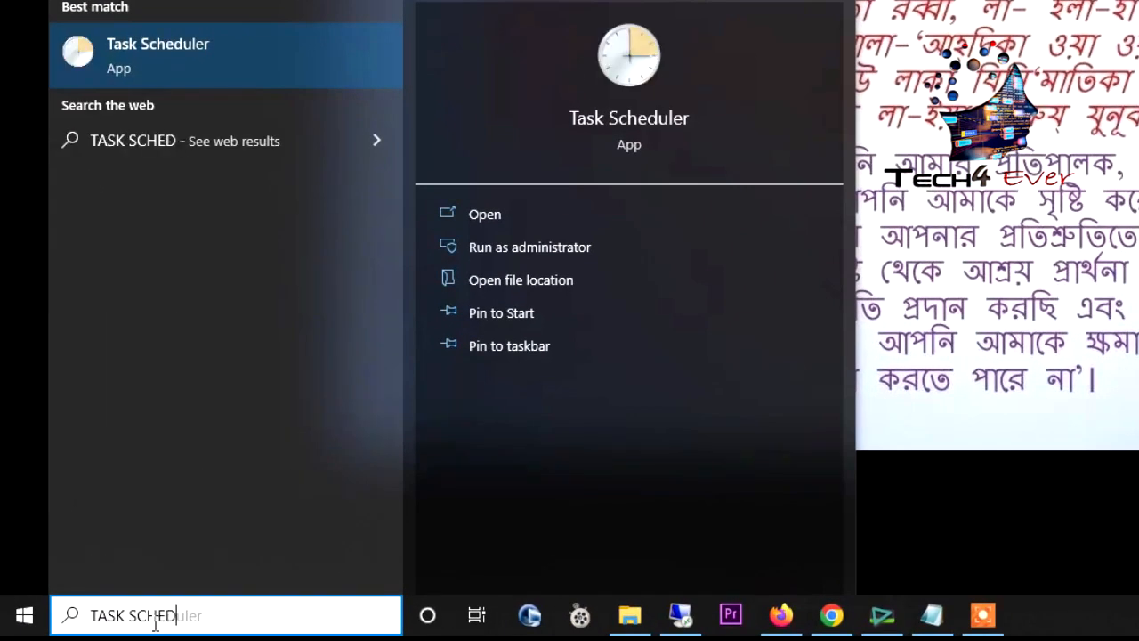
pyautogui.click(238, 66)
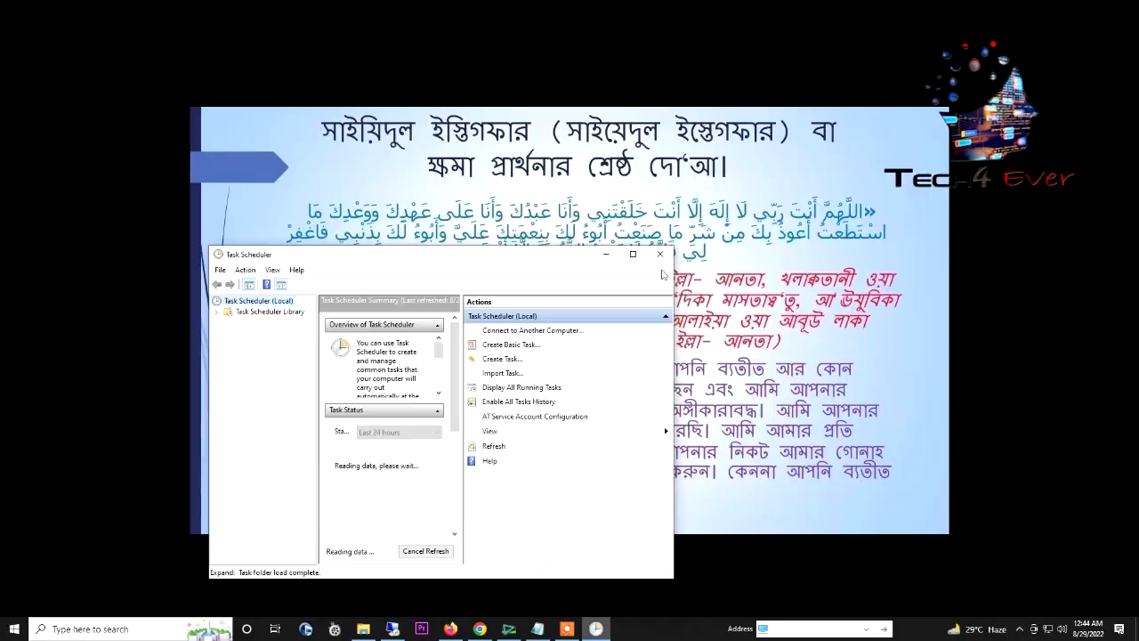
pyautogui.click(640, 257)
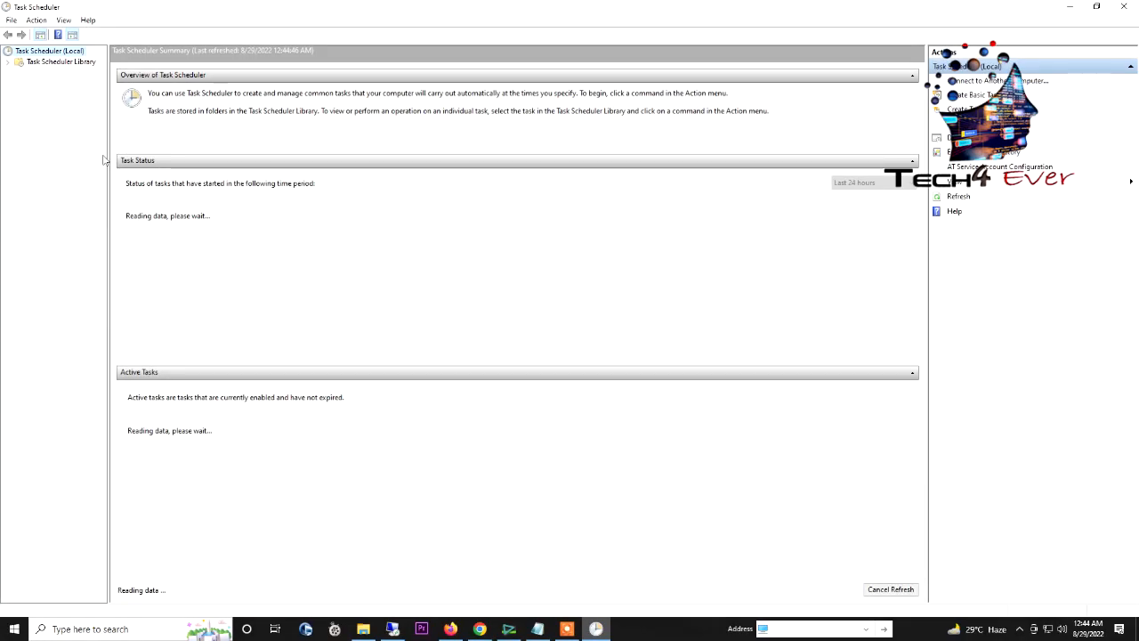
# Step: Expand Task Scheduler Library and its Microsoft folder, and open the WindowsUpdate folder
pyautogui.click(43, 62)
pyautogui.click(7, 61)
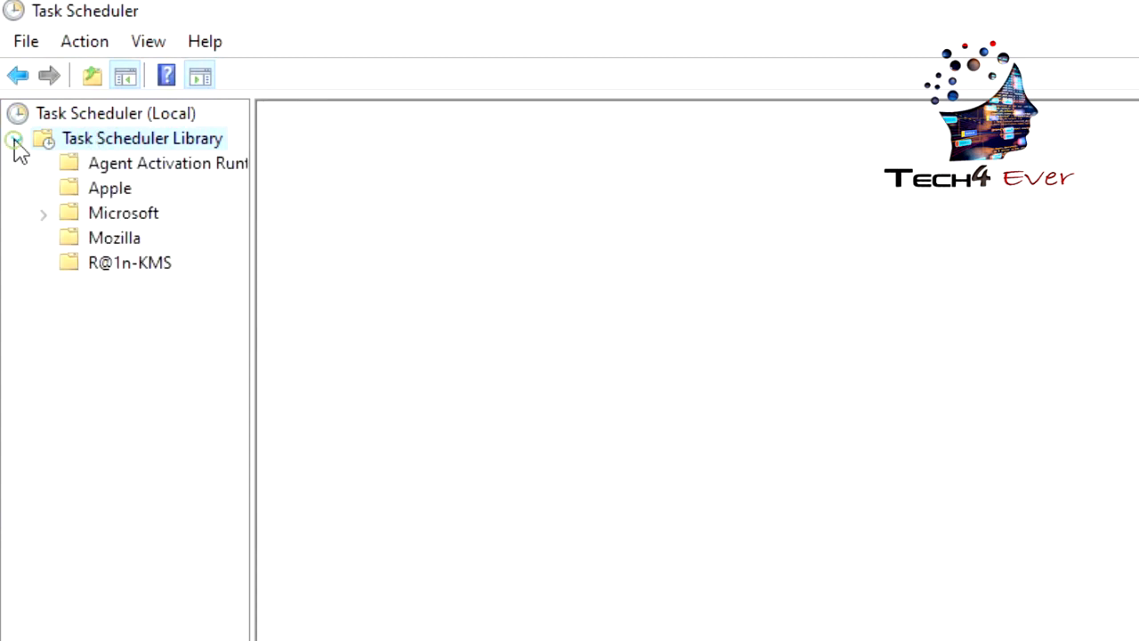
pyautogui.click(166, 171)
pyautogui.click(136, 220)
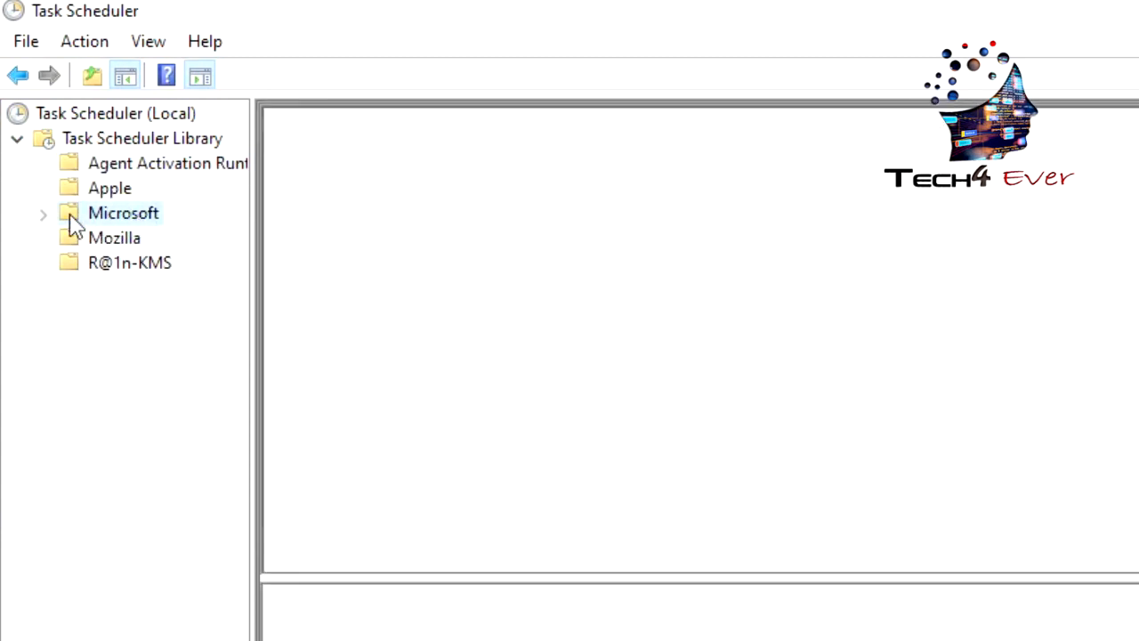
pyautogui.click(43, 214)
pyautogui.click(171, 322)
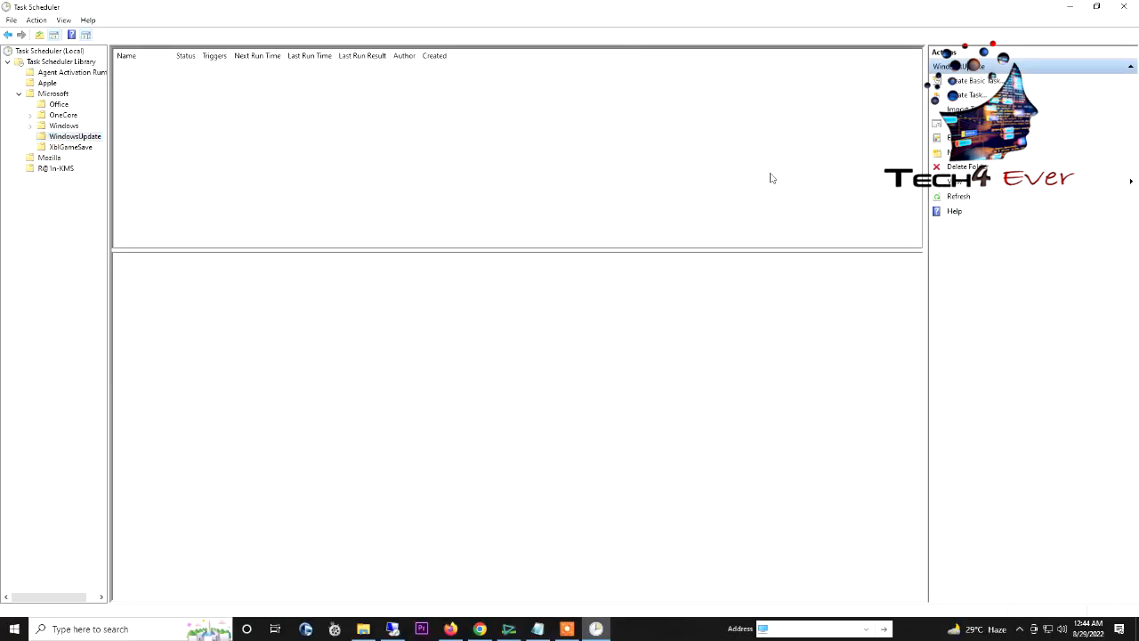
# Step: Check the XblGameSave, Windows and WindowsUpdate folders for scheduled tasks, refreshing the WindowsUpdate folder
pyautogui.click(68, 147)
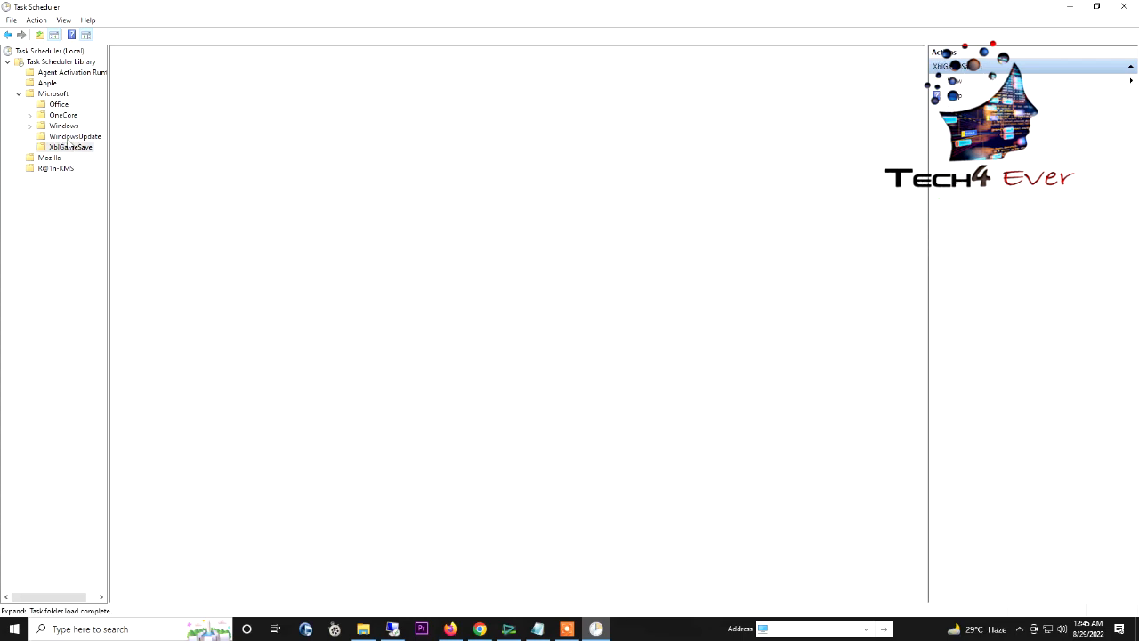
pyautogui.click(62, 127)
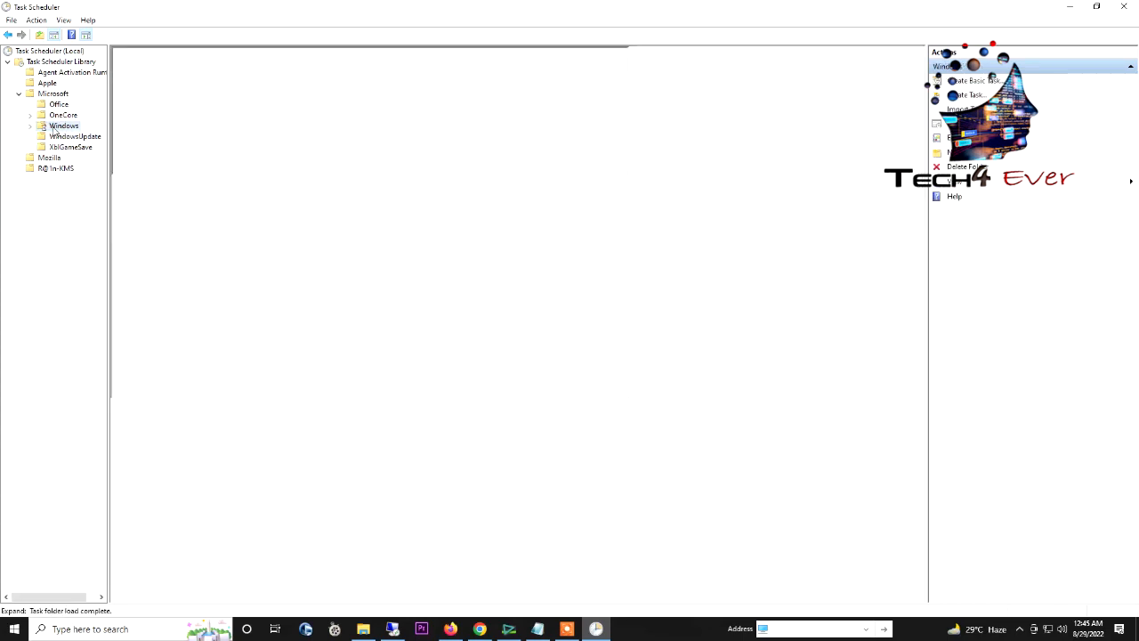
pyautogui.click(68, 138)
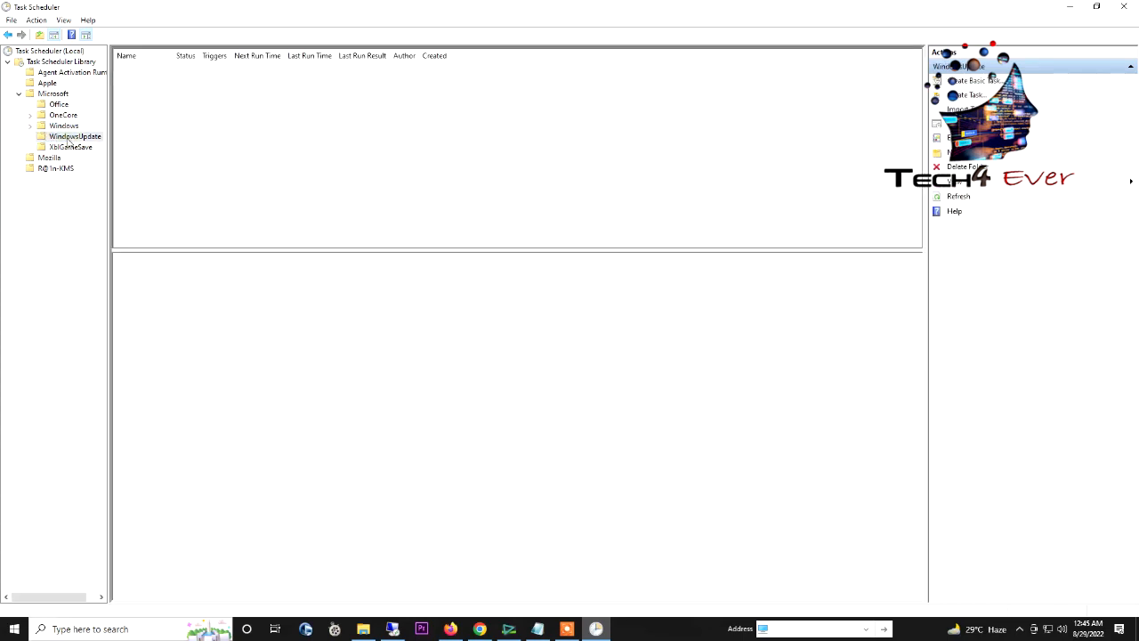
pyautogui.rightClick(69, 138)
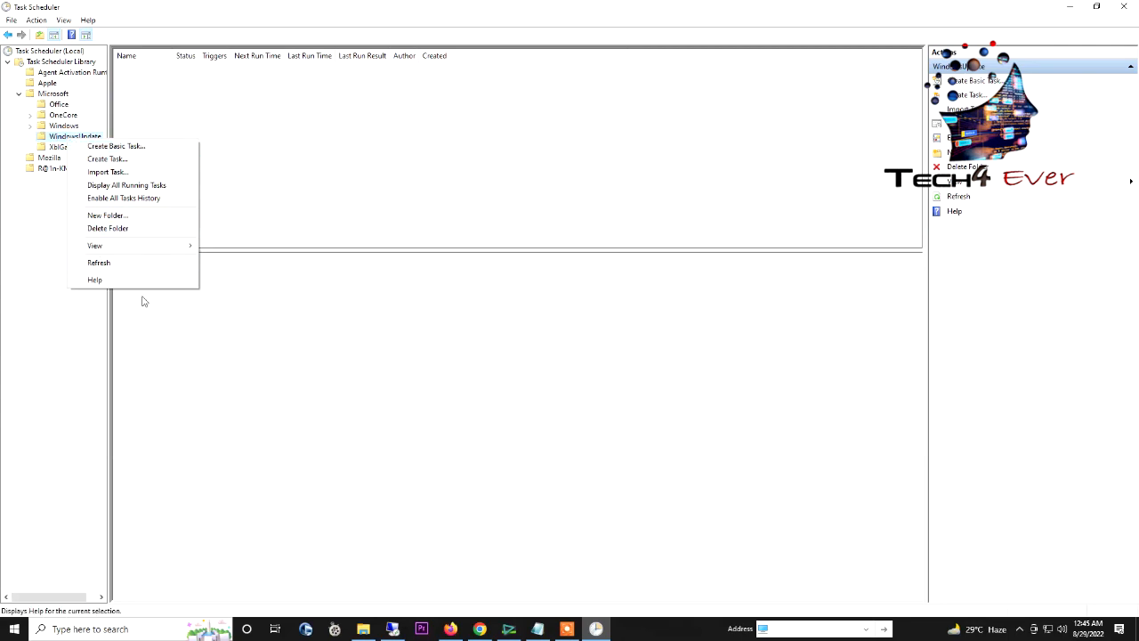
pyautogui.click(133, 262)
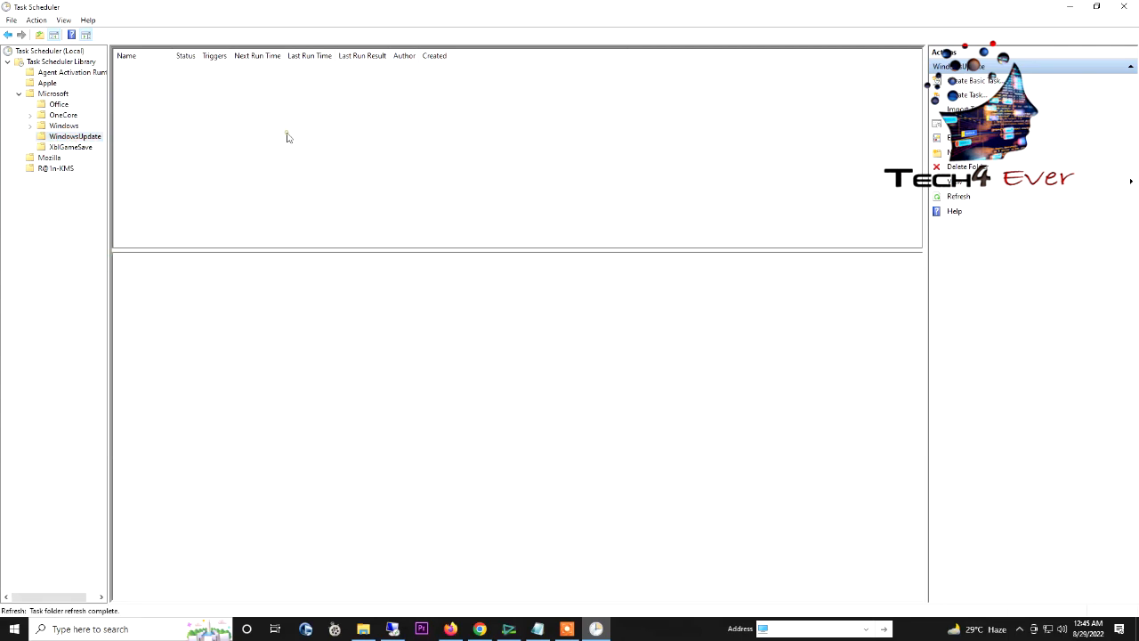
pyautogui.rightClick(344, 130)
pyautogui.click(330, 134)
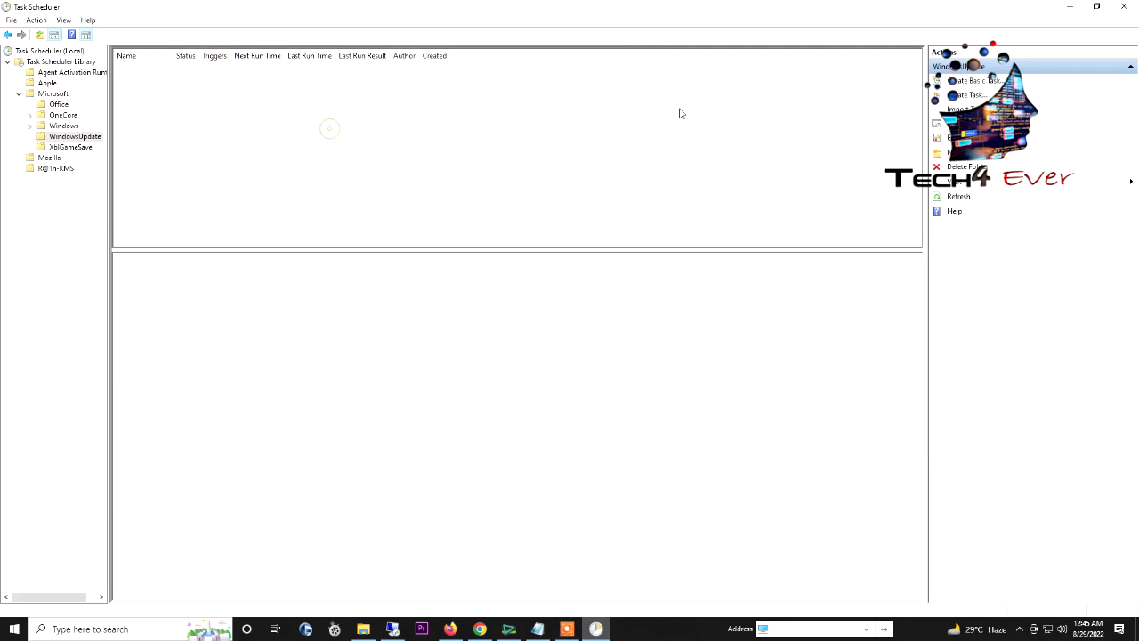